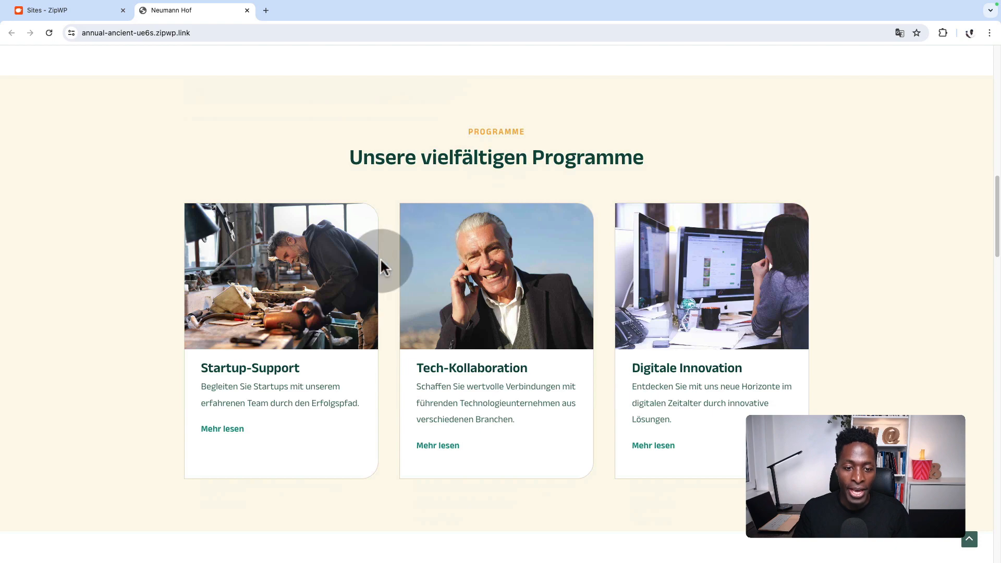
Step: Look through the German sample website's home, Über uns and Programme pages, return to its start page and close the site
{"action": "scroll", "coordinate": [386, 260], "scroll_direction": "down", "scroll_amount": 20}
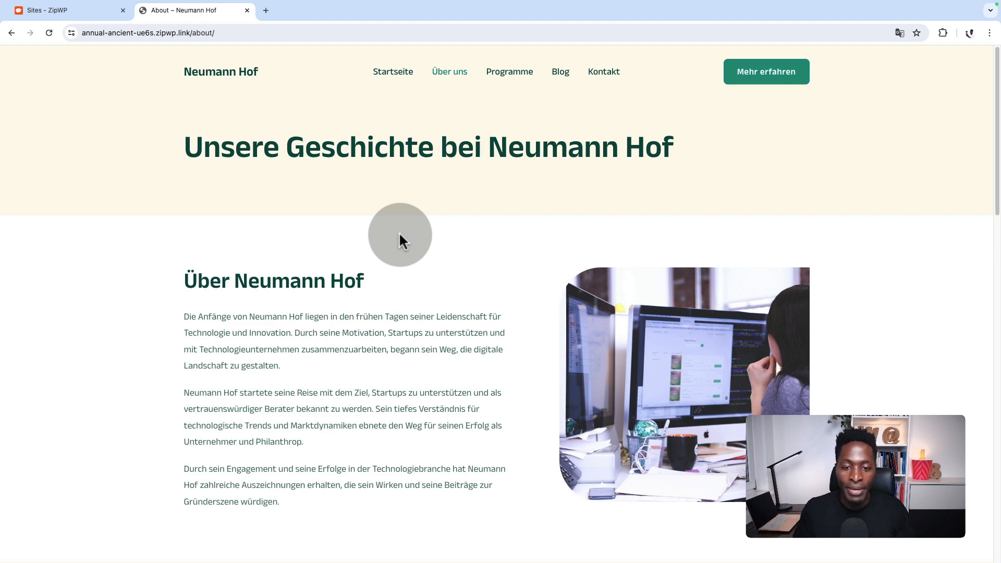
{"action": "scroll", "coordinate": [400, 237], "scroll_direction": "down", "scroll_amount": 12}
{"action": "scroll", "coordinate": [400, 238], "scroll_direction": "down", "scroll_amount": 8}
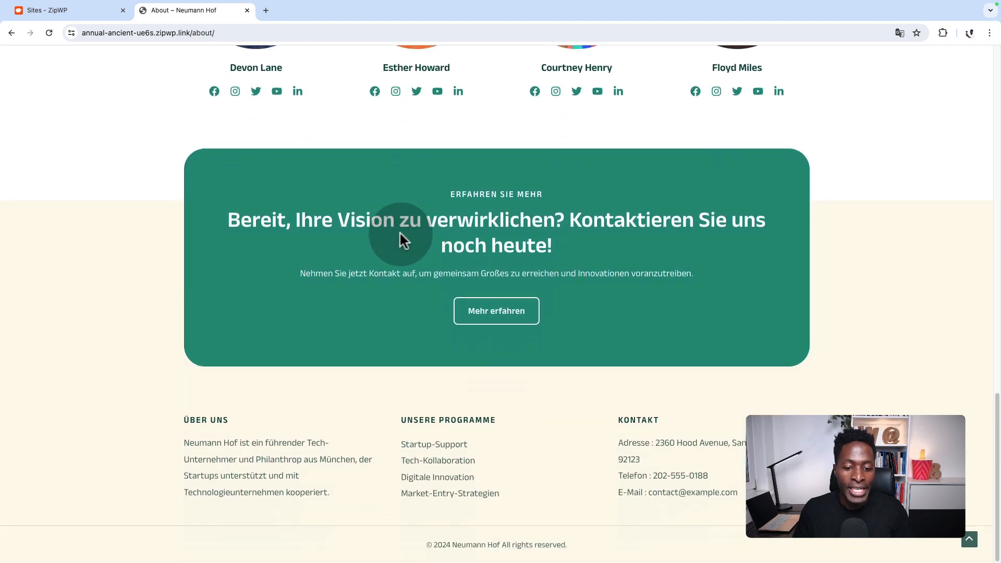
{"action": "scroll", "coordinate": [399, 231], "scroll_direction": "up", "scroll_amount": 20}
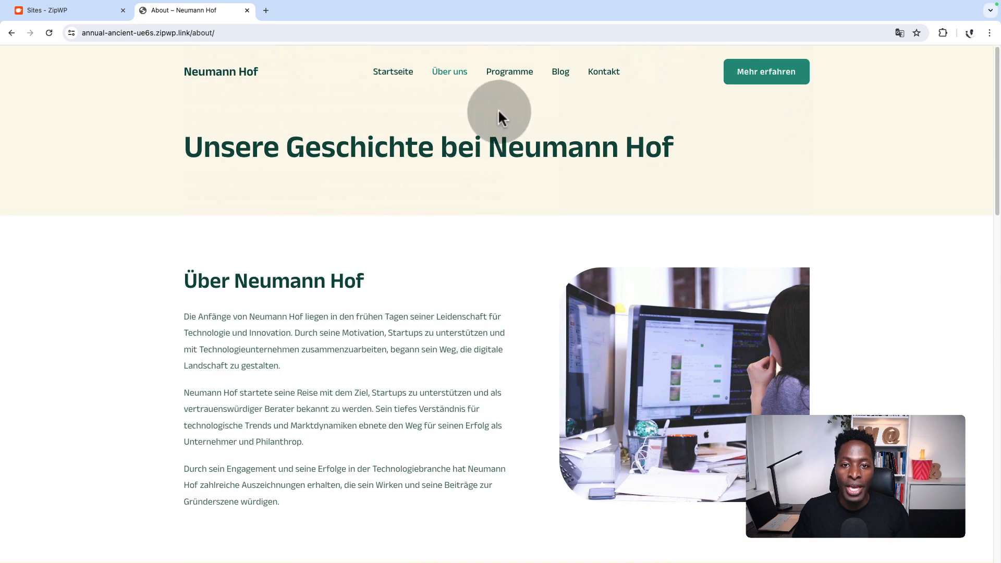
{"action": "left_click", "coordinate": [514, 80]}
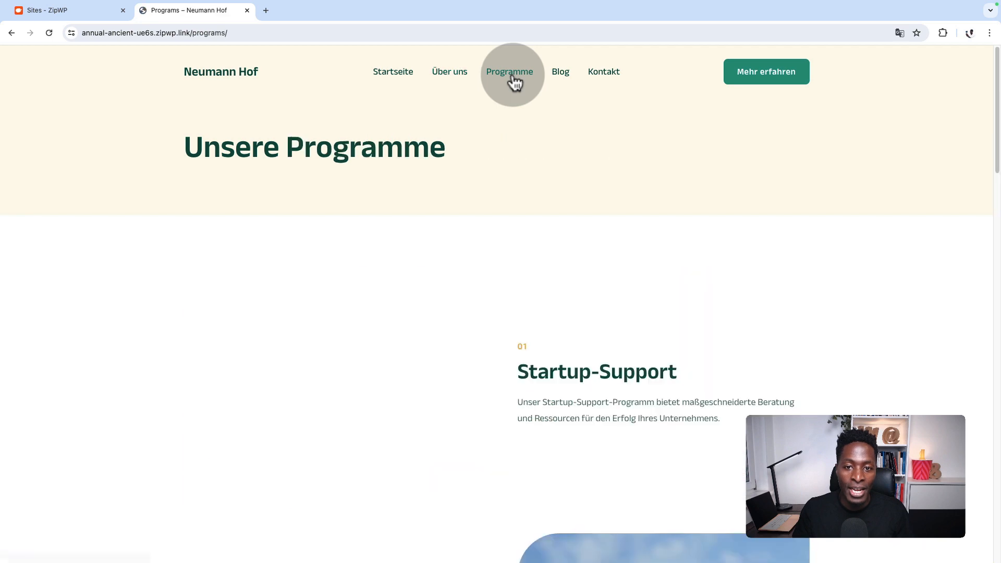
{"action": "left_click", "coordinate": [250, 75]}
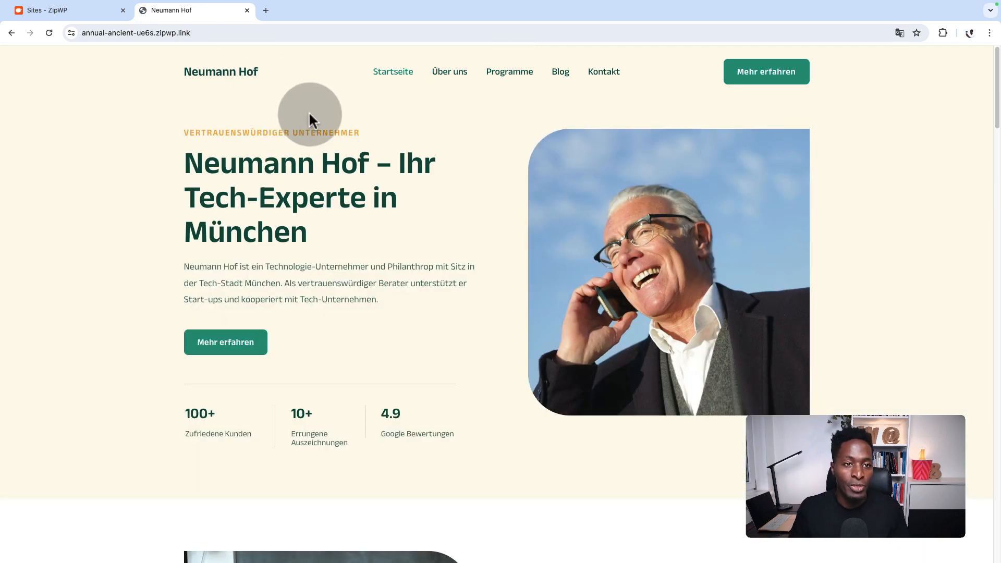
{"action": "left_click", "coordinate": [248, 11]}
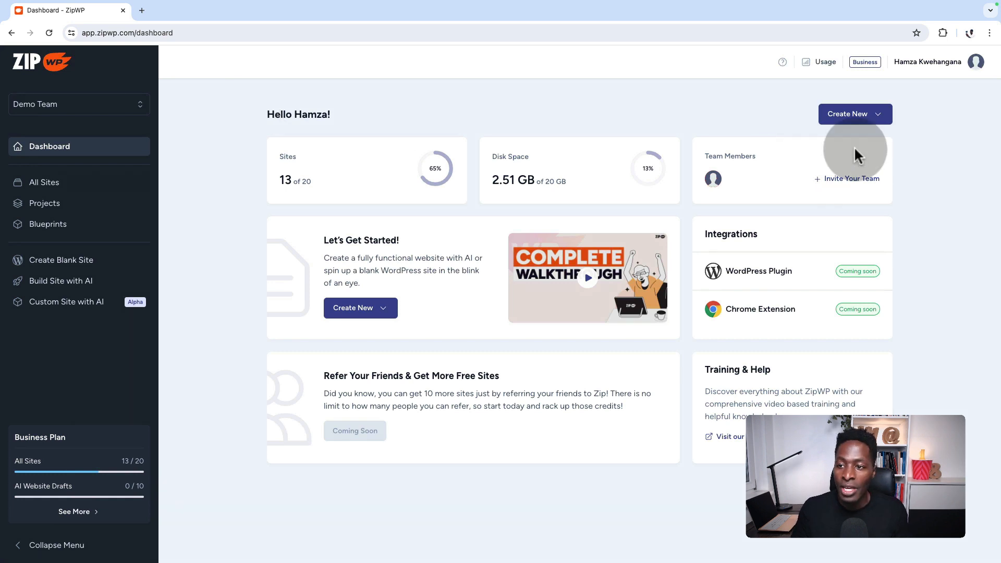
{"action": "left_click", "coordinate": [856, 114]}
{"action": "left_click", "coordinate": [828, 175]}
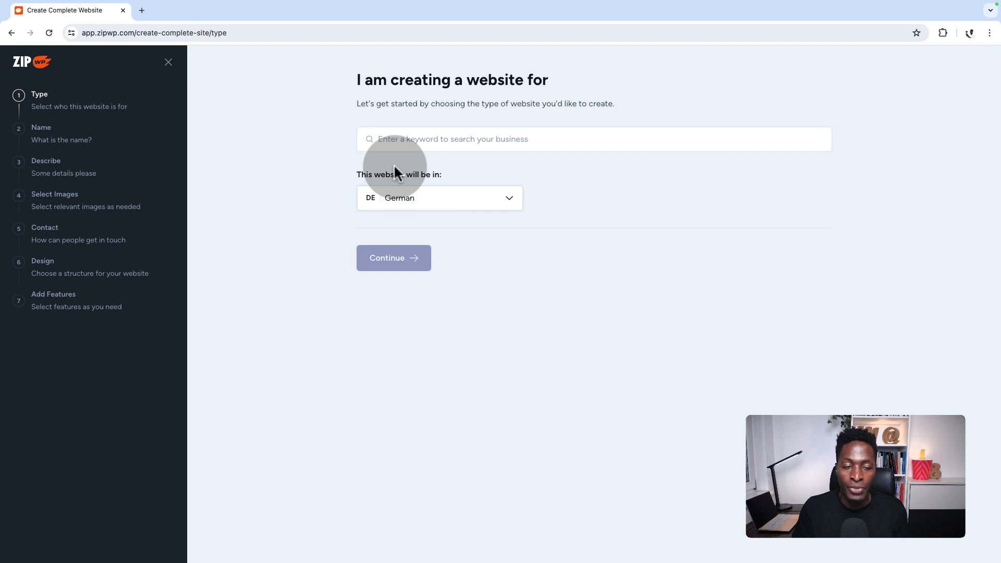
{"action": "left_click", "coordinate": [169, 62]}
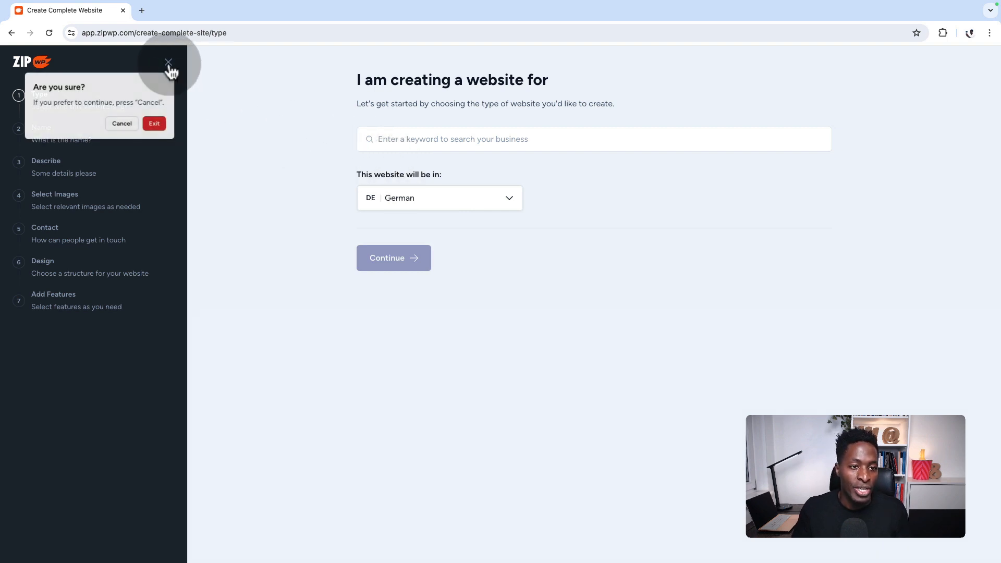
{"action": "left_click", "coordinate": [155, 124]}
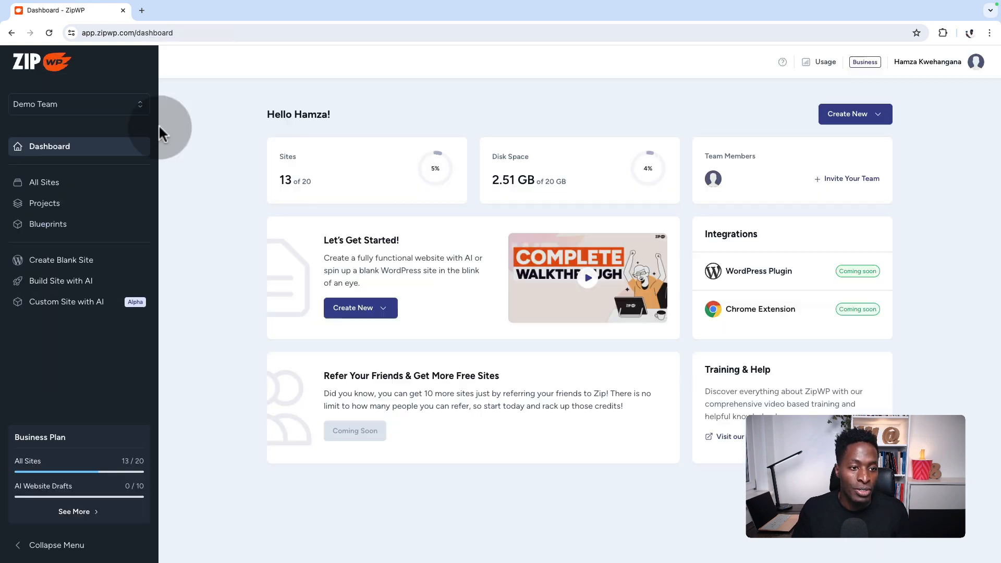
Step: Set the default site language in the account preferences to German (Austria) and save the changes
{"action": "left_click", "coordinate": [930, 63]}
{"action": "left_click", "coordinate": [906, 126]}
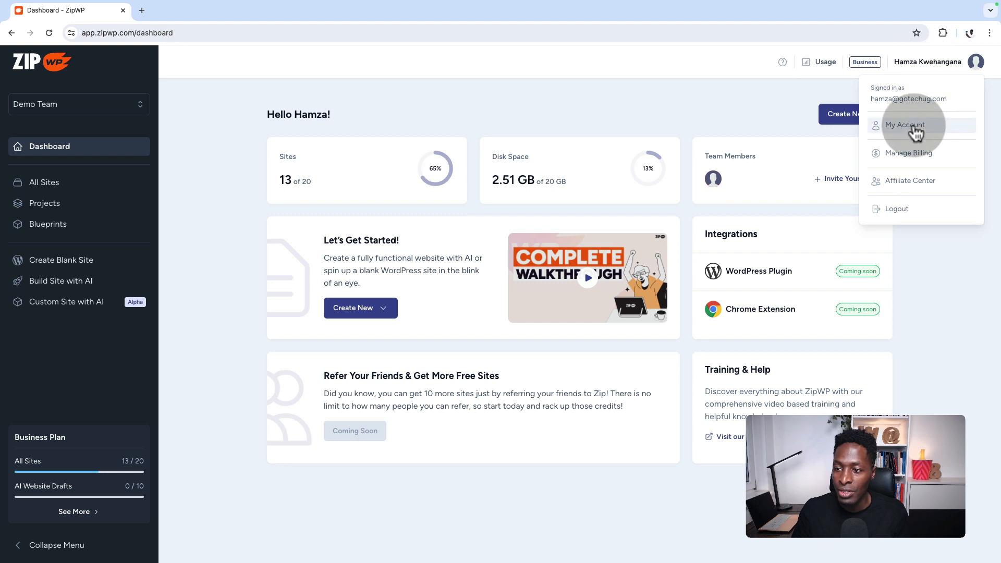
{"action": "scroll", "coordinate": [480, 389], "scroll_direction": "down", "scroll_amount": 3}
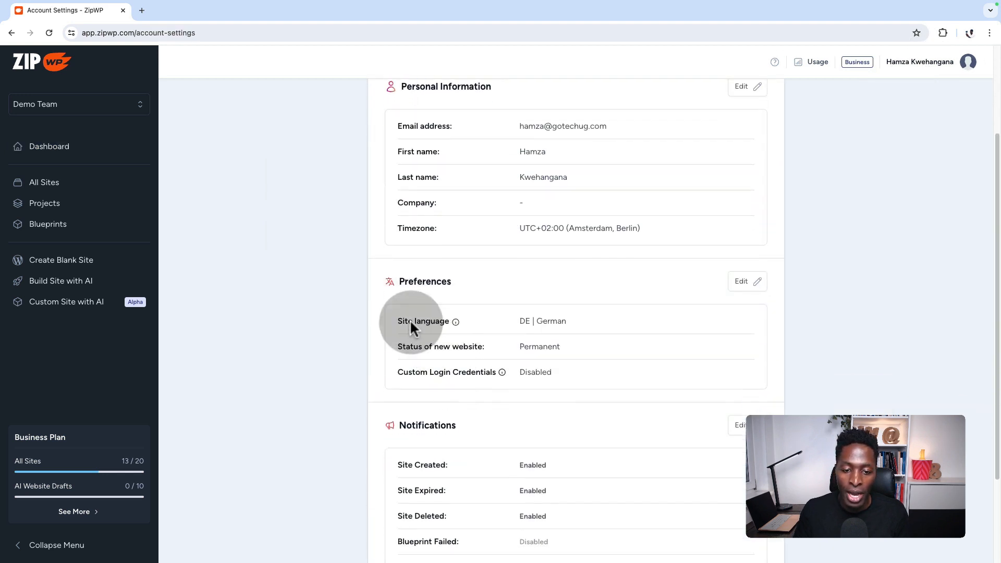
{"action": "left_click", "coordinate": [750, 283]}
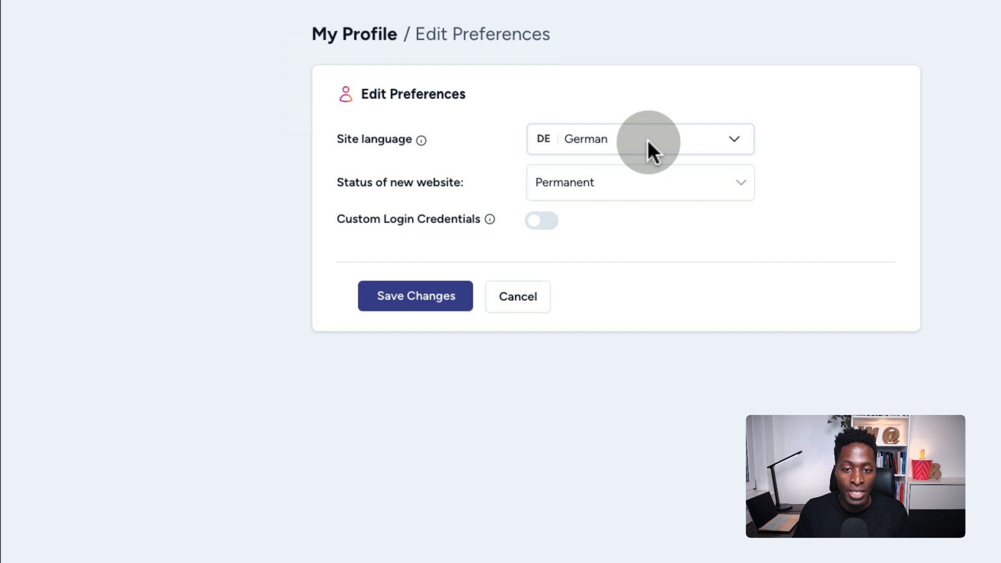
{"action": "left_click", "coordinate": [649, 138]}
{"action": "scroll", "coordinate": [658, 364], "scroll_direction": "down", "scroll_amount": 5}
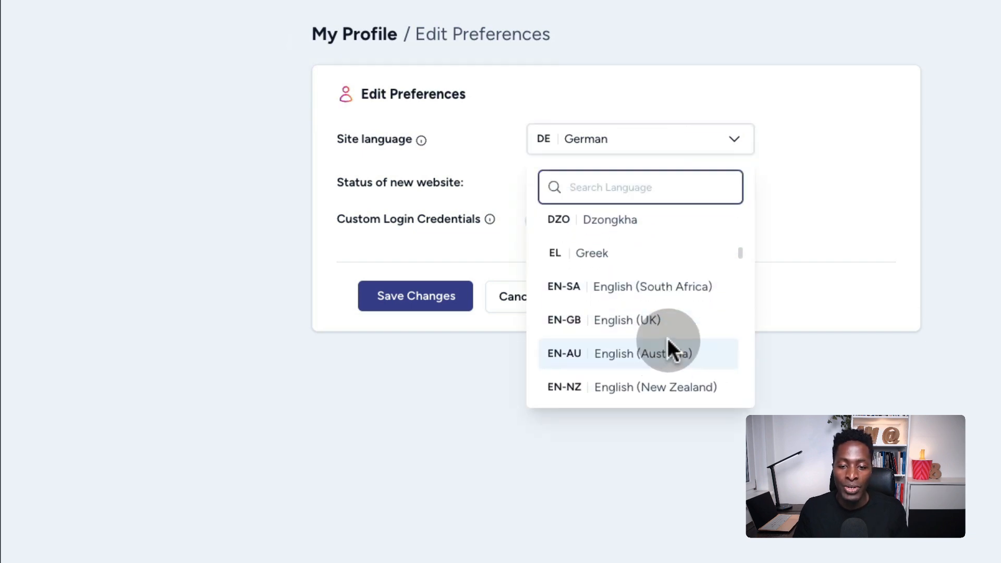
{"action": "scroll", "coordinate": [659, 336], "scroll_direction": "down", "scroll_amount": 2}
{"action": "scroll", "coordinate": [639, 331], "scroll_direction": "up", "scroll_amount": 5}
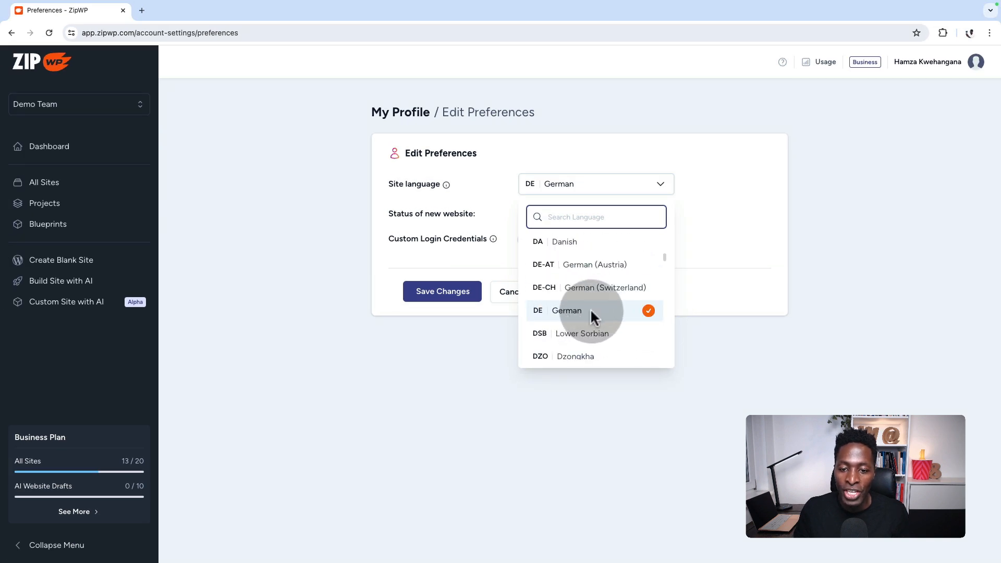
{"action": "left_click", "coordinate": [580, 265]}
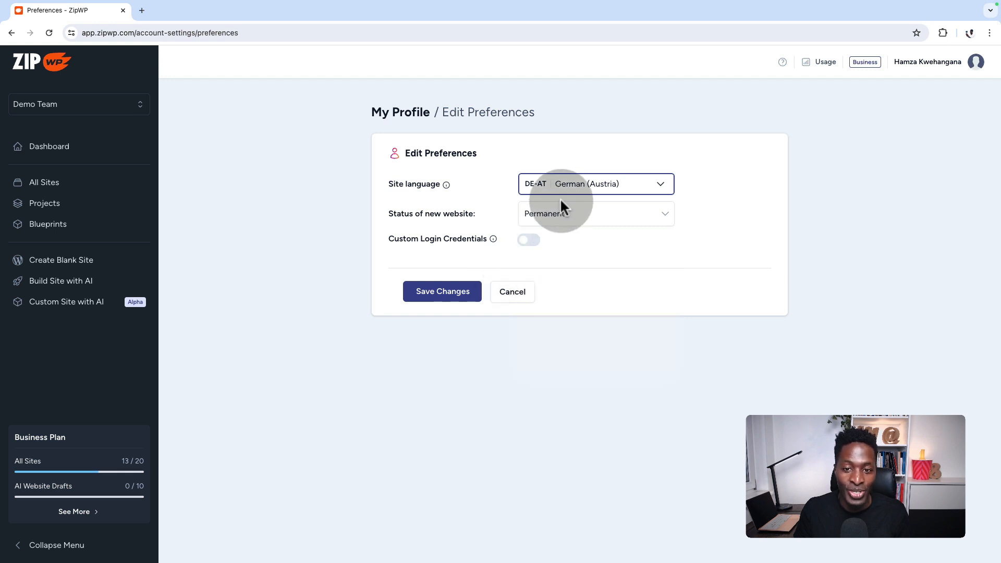
{"action": "left_click", "coordinate": [441, 295]}
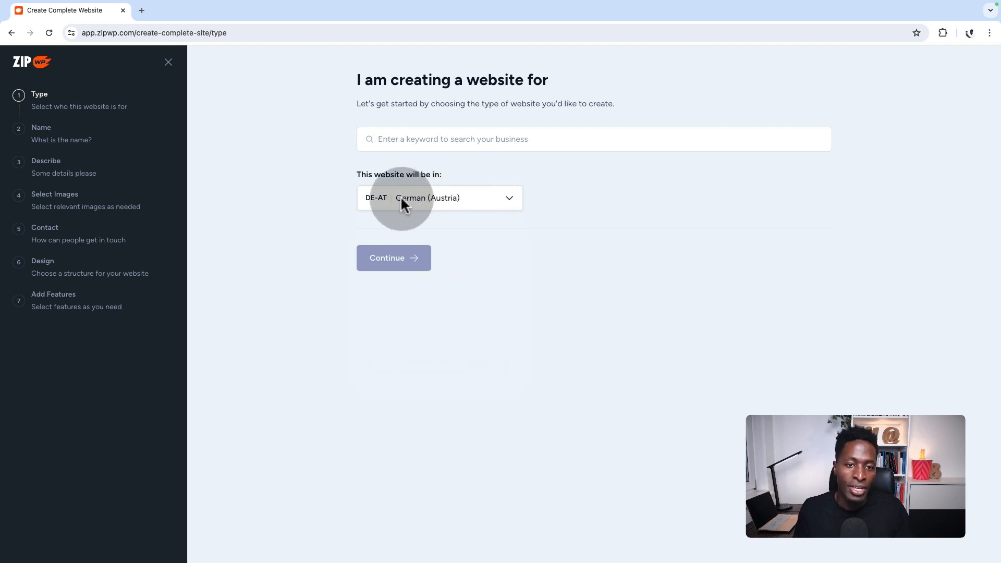
Step: Choose Non-profit as the type of the new website
{"action": "left_click", "coordinate": [408, 140]}
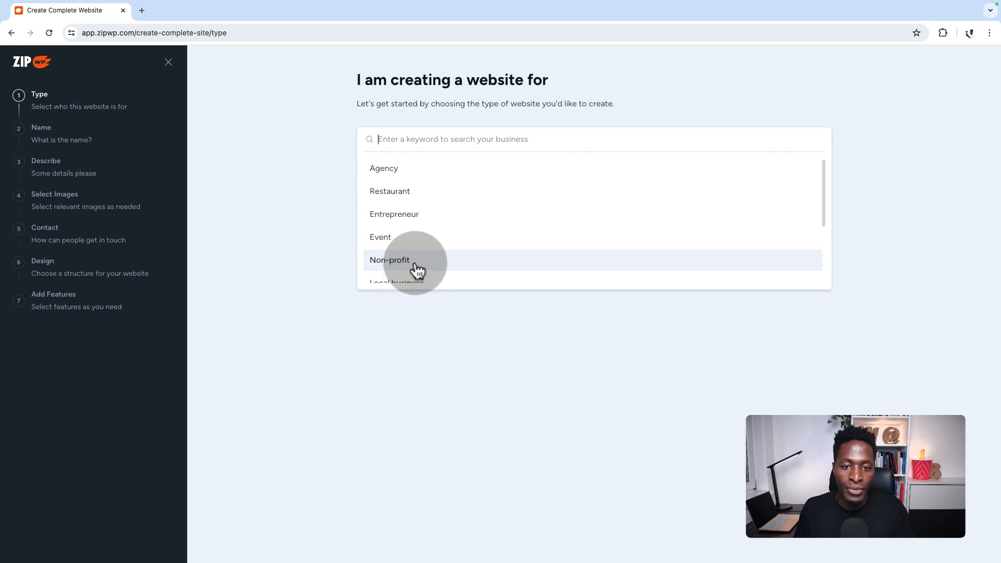
{"action": "left_click", "coordinate": [418, 271]}
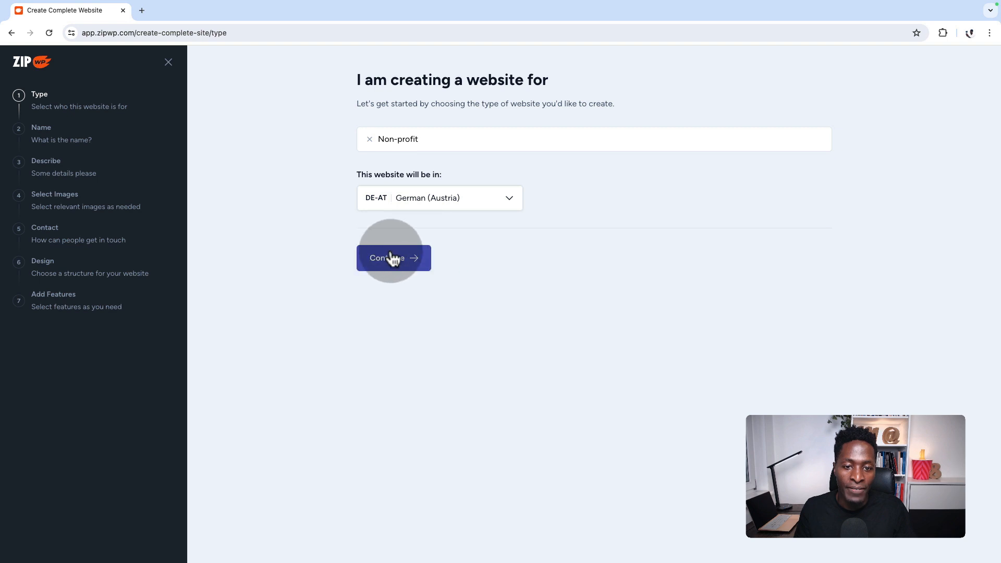
Step: Try Japanese and Dutch as the language of the new website
{"action": "left_click", "coordinate": [407, 198]}
{"action": "type", "text": "jap"}
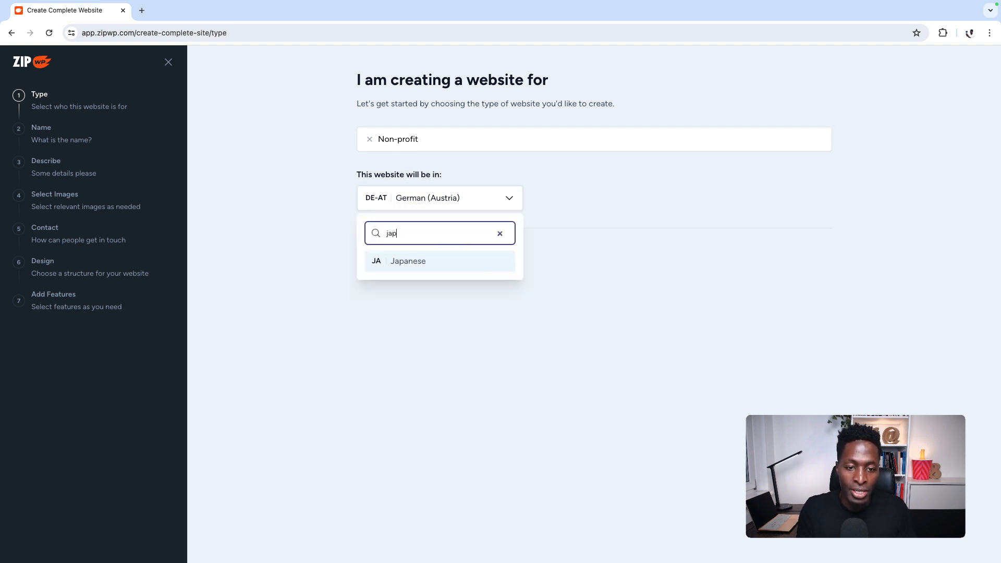
{"action": "key", "text": "Return"}
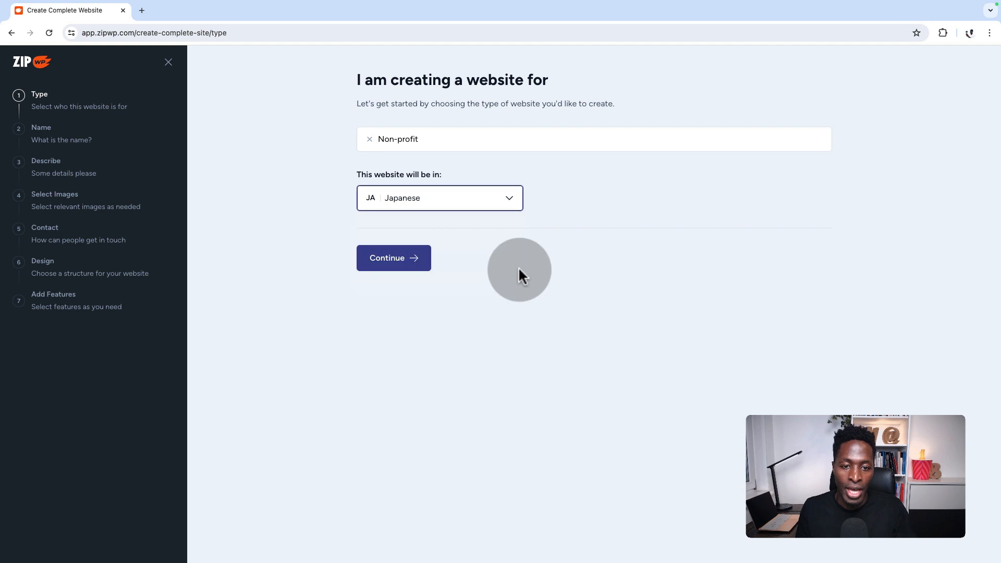
{"action": "left_click", "coordinate": [414, 197]}
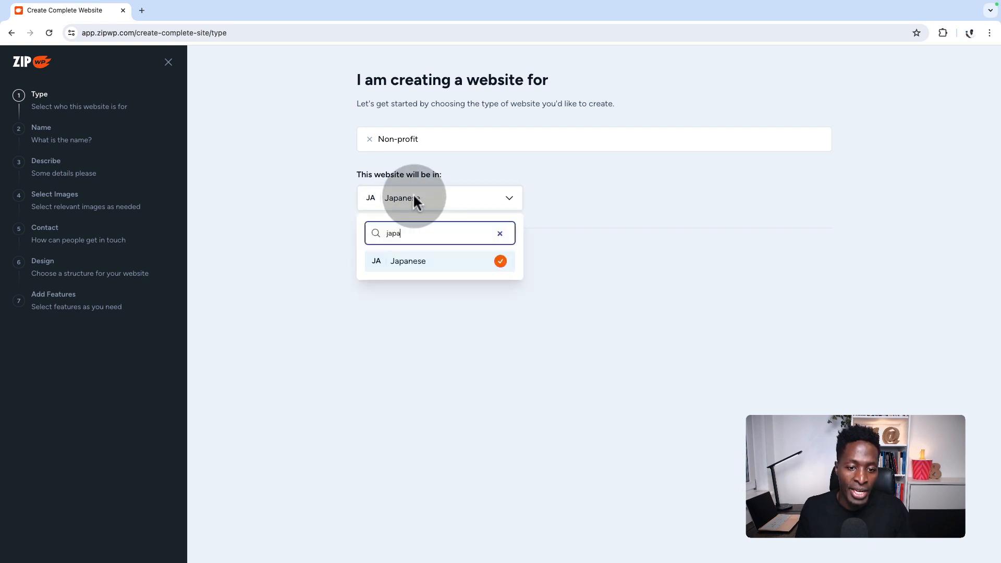
{"action": "left_click", "coordinate": [498, 234]}
{"action": "type", "text": "dut"}
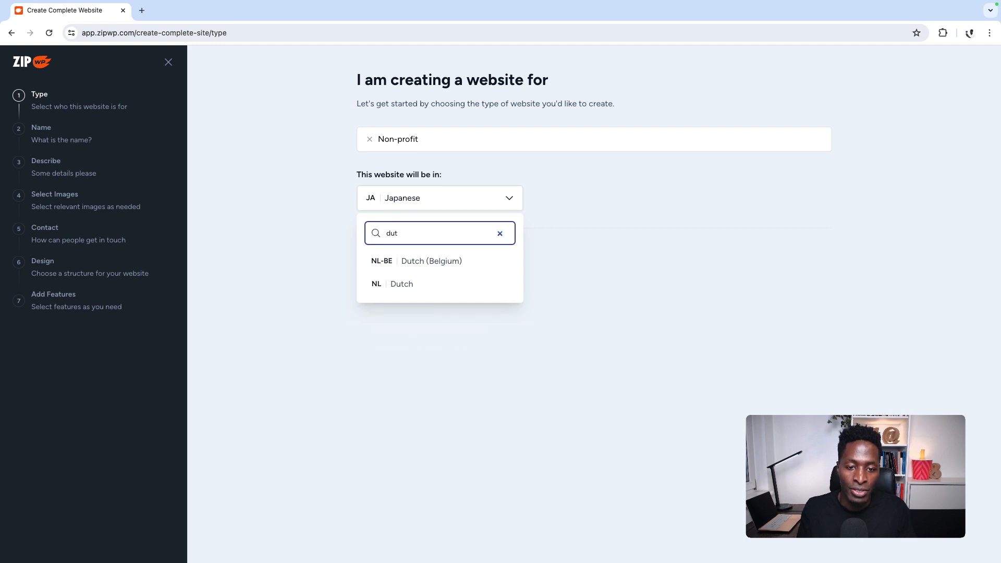
{"action": "left_click", "coordinate": [389, 283]}
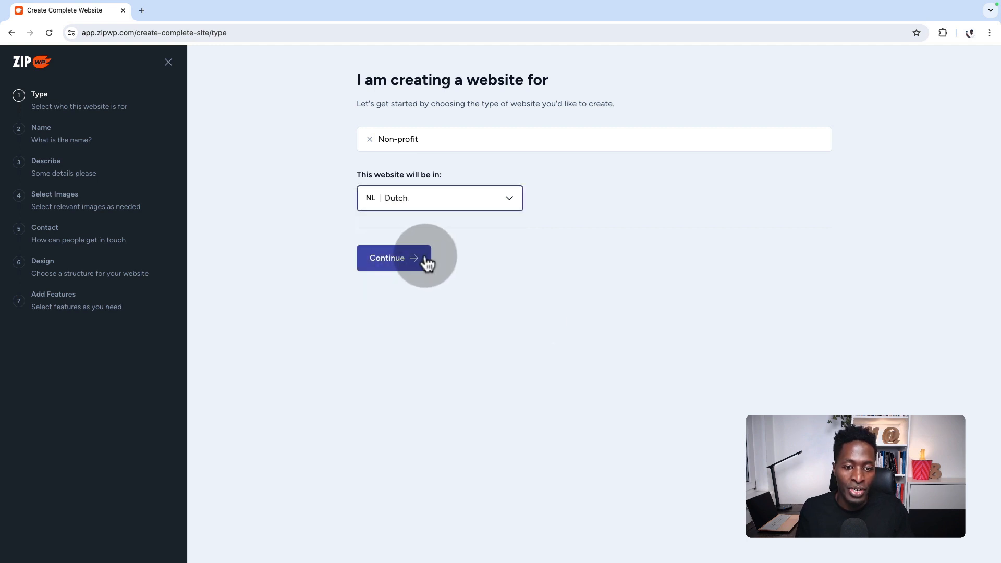
Step: Switch the new website's language back to German (Austria)
{"action": "left_click", "coordinate": [408, 196]}
{"action": "type", "text": "dut"}
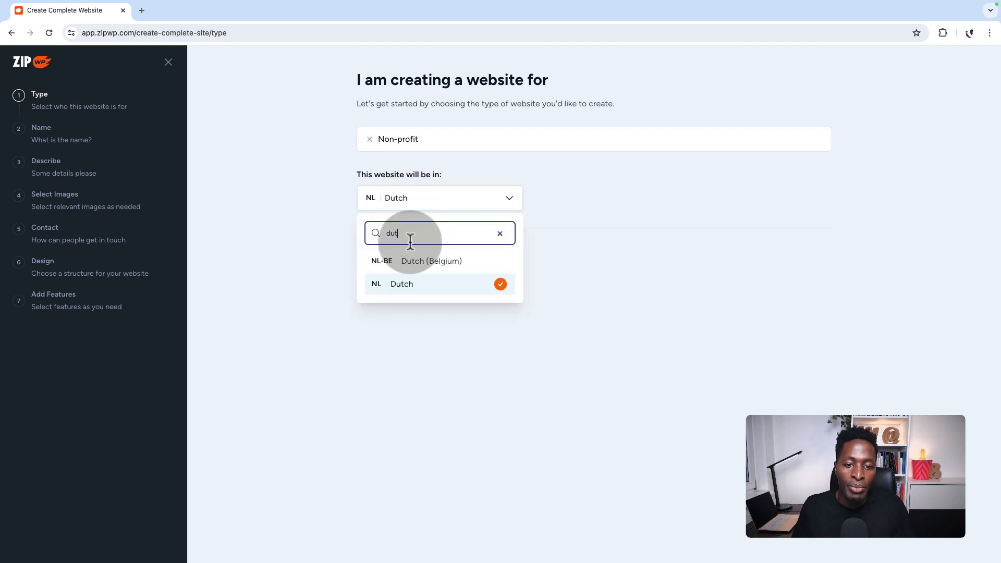
{"action": "key", "text": "BackSpace"}
{"action": "key", "text": "BackSpace"}
{"action": "key", "text": "BackSpace"}
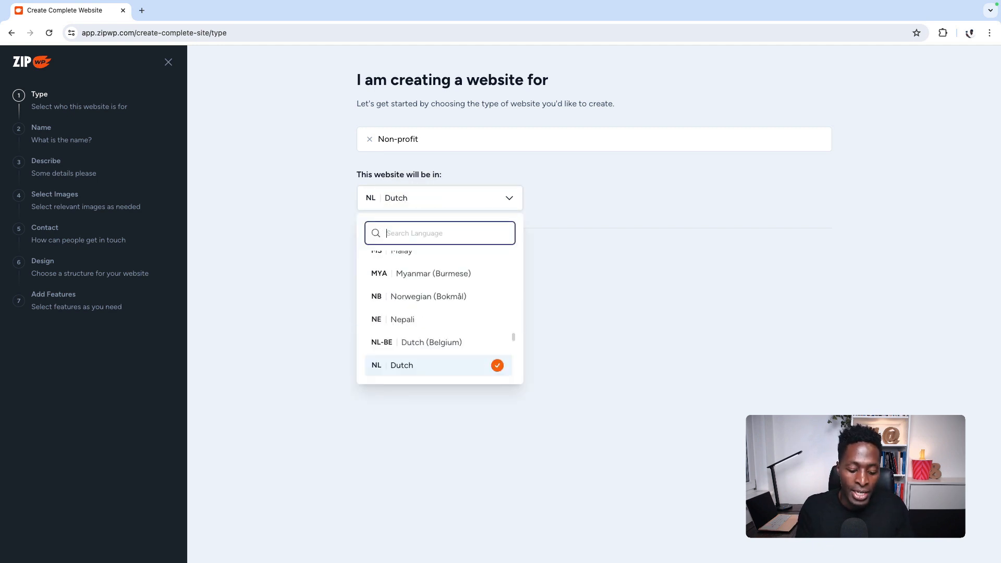
{"action": "type", "text": "nl"}
{"action": "key", "text": "BackSpace"}
{"action": "key", "text": "BackSpace"}
{"action": "type", "text": "d"}
{"action": "key", "text": "BackSpace"}
{"action": "type", "text": "ger"}
{"action": "left_click", "coordinate": [412, 261]}
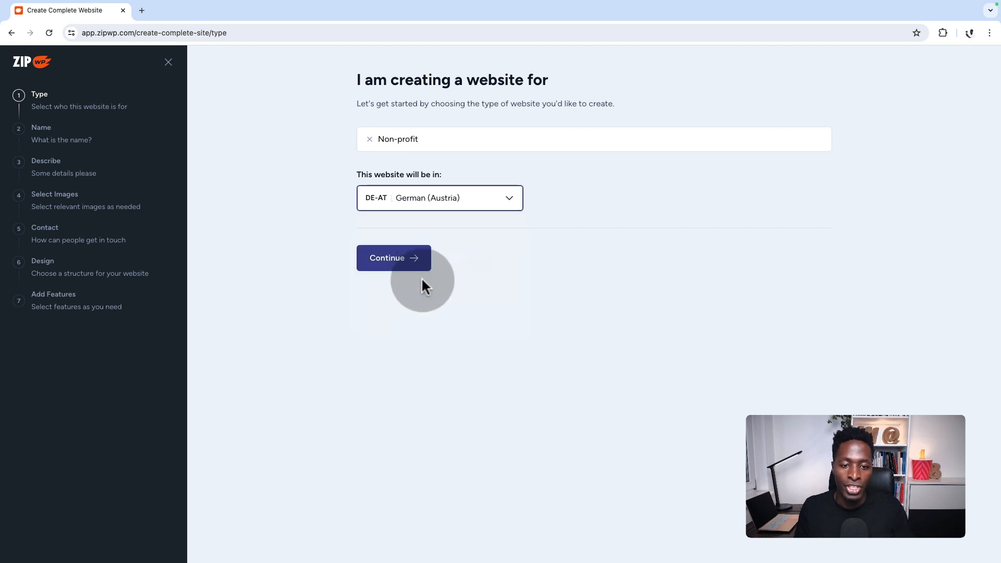
Step: Accept the website type and language, and name the website Water Aid Project Linz
{"action": "left_click", "coordinate": [386, 259]}
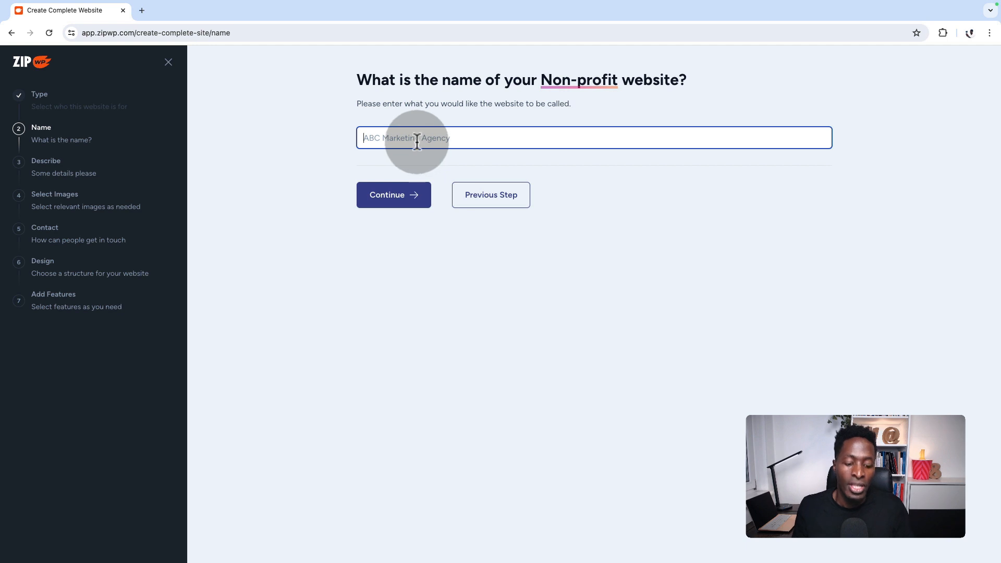
{"action": "type", "text": "Water Aid Project Linz"}
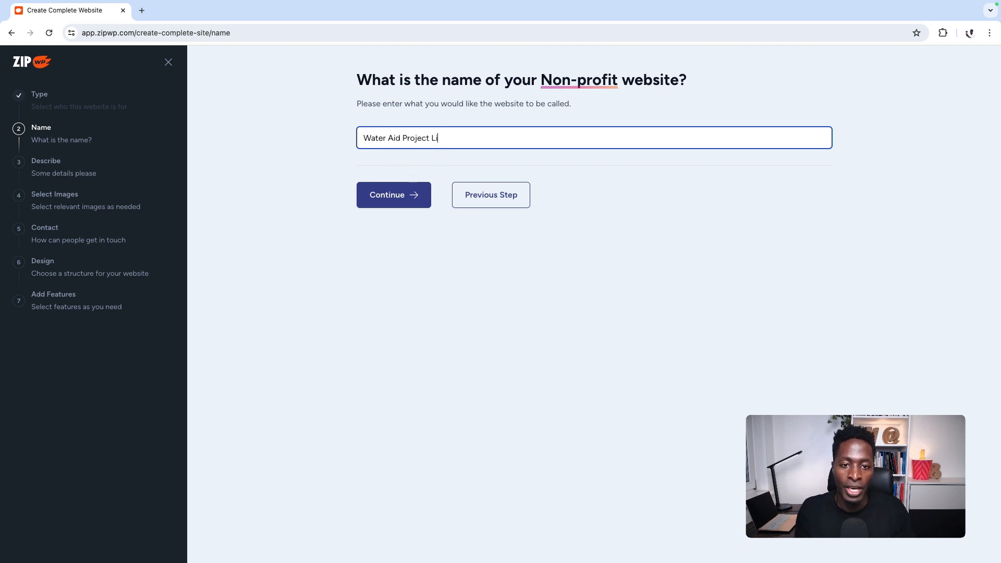
{"action": "left_click", "coordinate": [391, 196]}
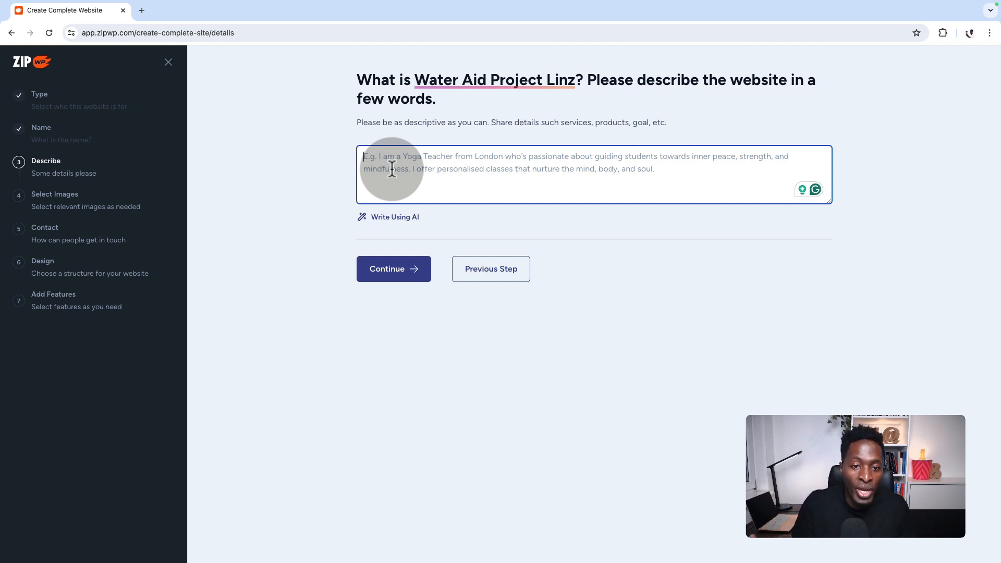
Step: Describe Water Aid Project Linz as a donation-funded non-profit started in 2002 providing clean water in Africa, and improve the text using AI
{"action": "type", "text": "Water Aid Project Linz is a non profit helping to proving water to people in distance places in Africa or with access to clean water. WAPL was started in 2002 and have so far help 1000 homes to have access to water. You can donate to our cause anytime via our donations channels."}
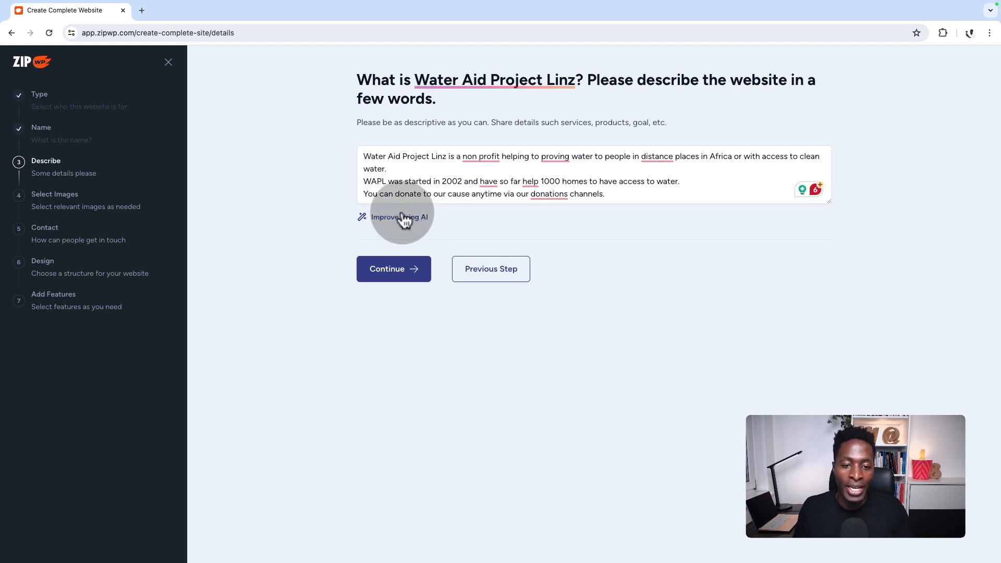
{"action": "left_click", "coordinate": [399, 225]}
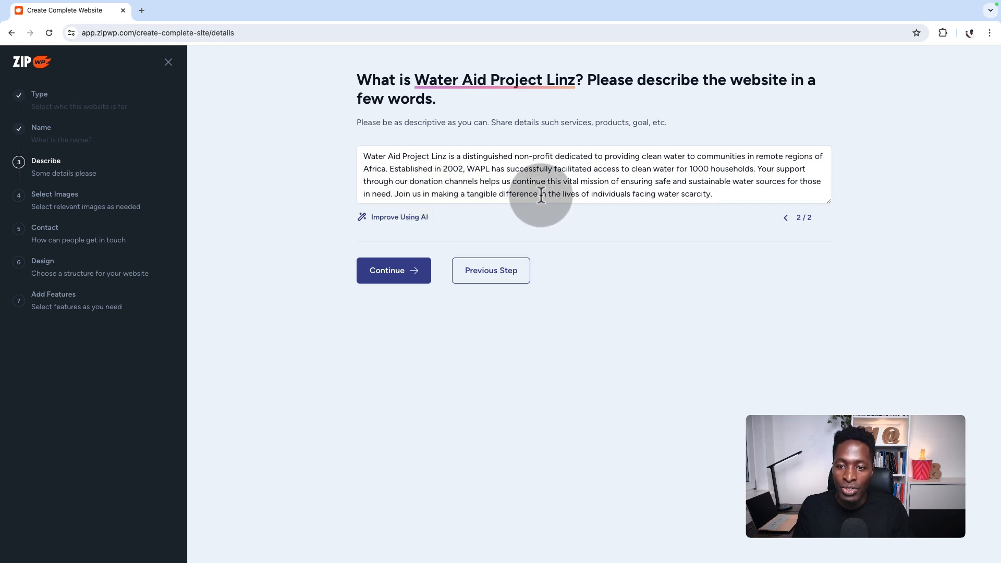
{"action": "left_click", "coordinate": [386, 272]}
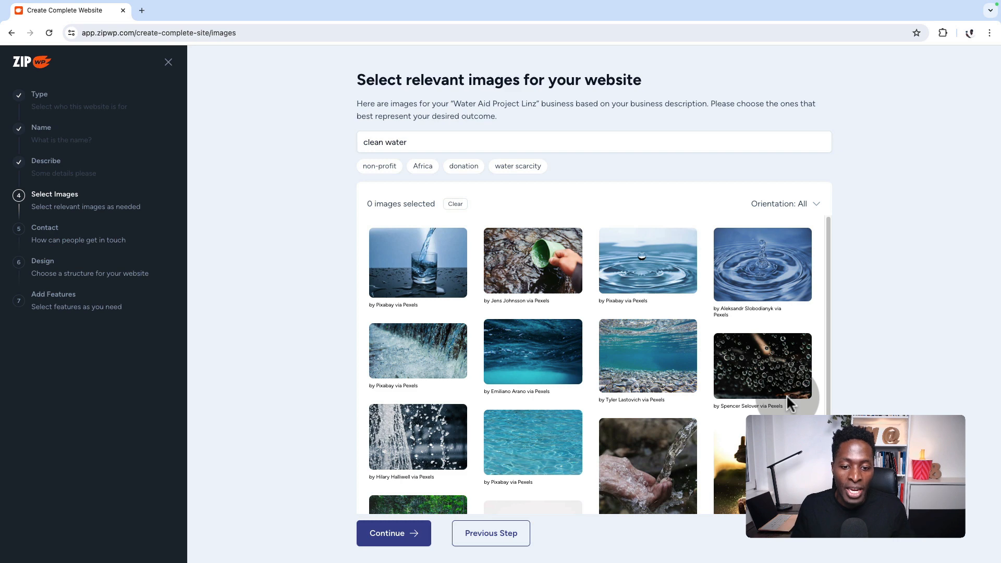
Step: Select the photo of a hand under a running outdoor tap from the clean water images for the website
{"action": "scroll", "coordinate": [782, 397], "scroll_direction": "down", "scroll_amount": 5}
{"action": "scroll", "coordinate": [778, 397], "scroll_direction": "up", "scroll_amount": 2}
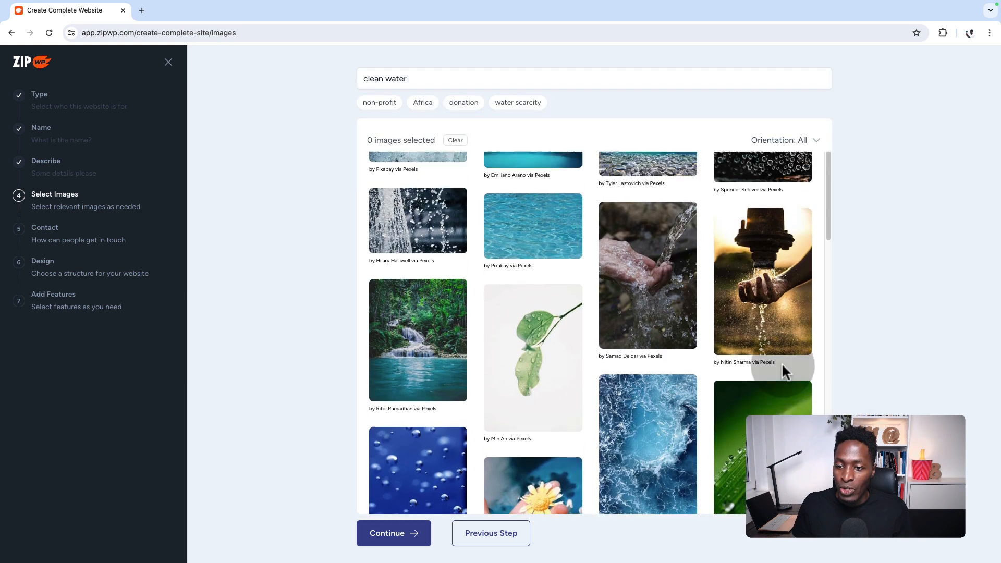
{"action": "left_click", "coordinate": [760, 289]}
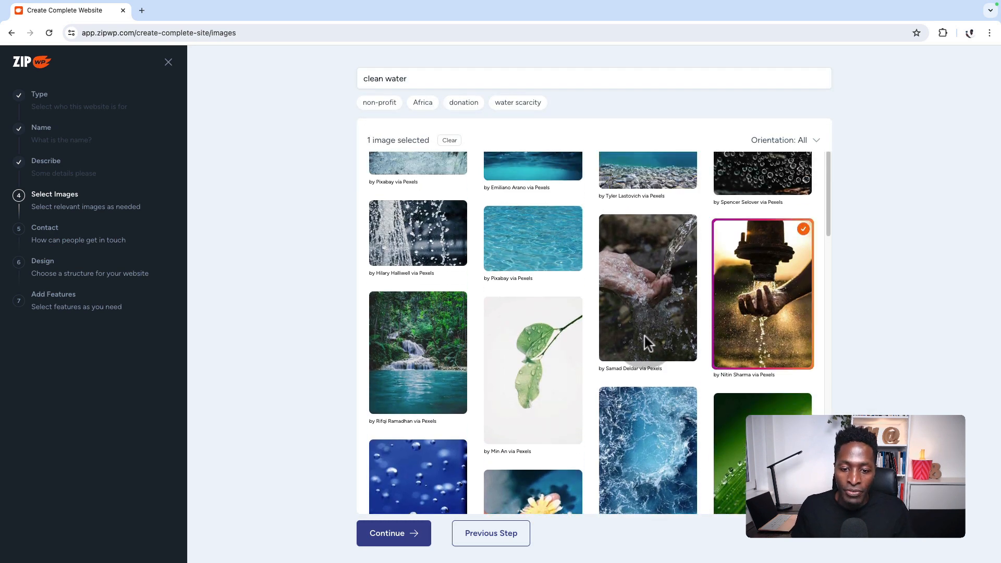
{"action": "scroll", "coordinate": [648, 344], "scroll_direction": "up", "scroll_amount": 10}
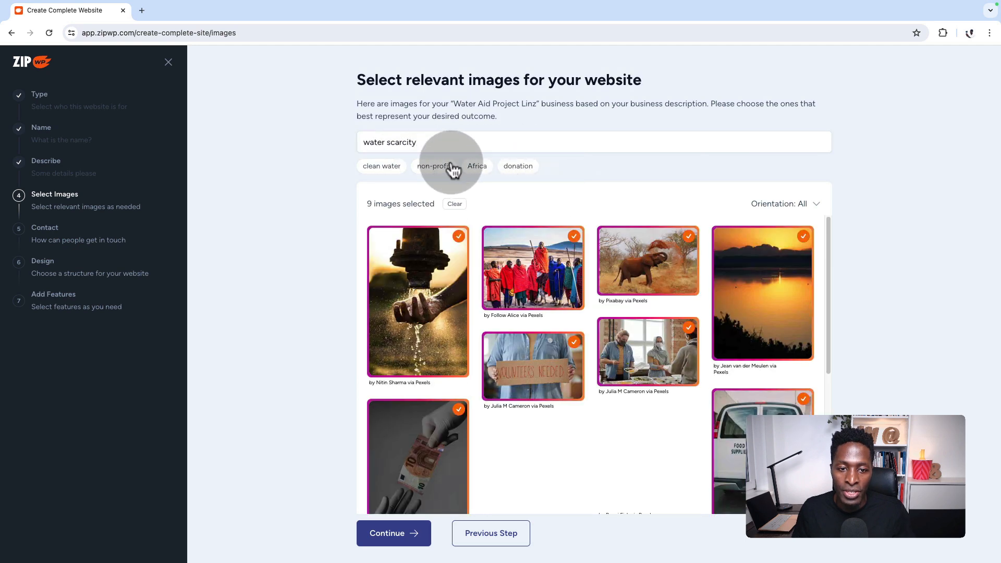
Step: Select the water scarcity photos of a bottle watering a seedling and of a rider on a horse drinking at the water's edge
{"action": "scroll", "coordinate": [678, 422], "scroll_direction": "down", "scroll_amount": 10}
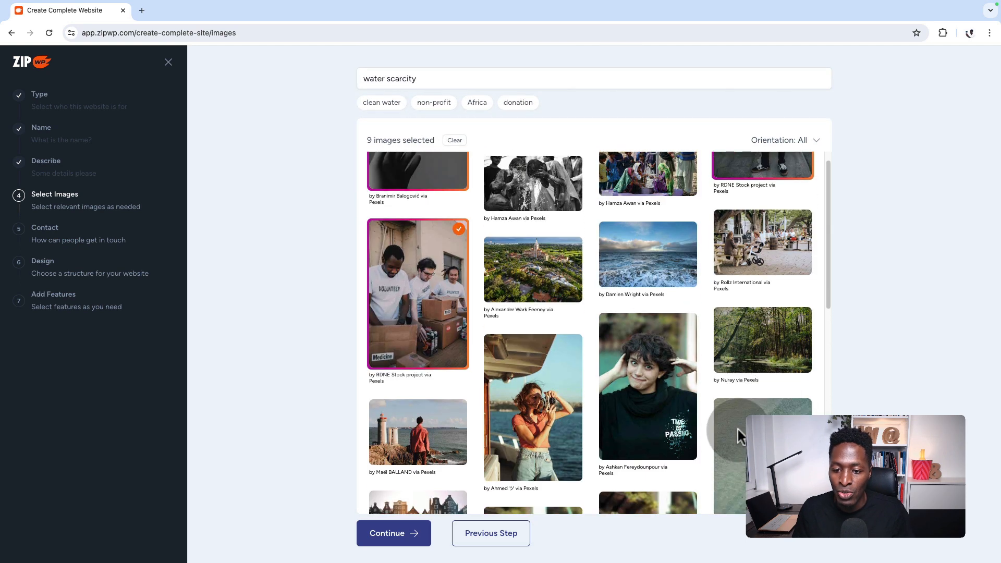
{"action": "scroll", "coordinate": [705, 412], "scroll_direction": "down", "scroll_amount": 10}
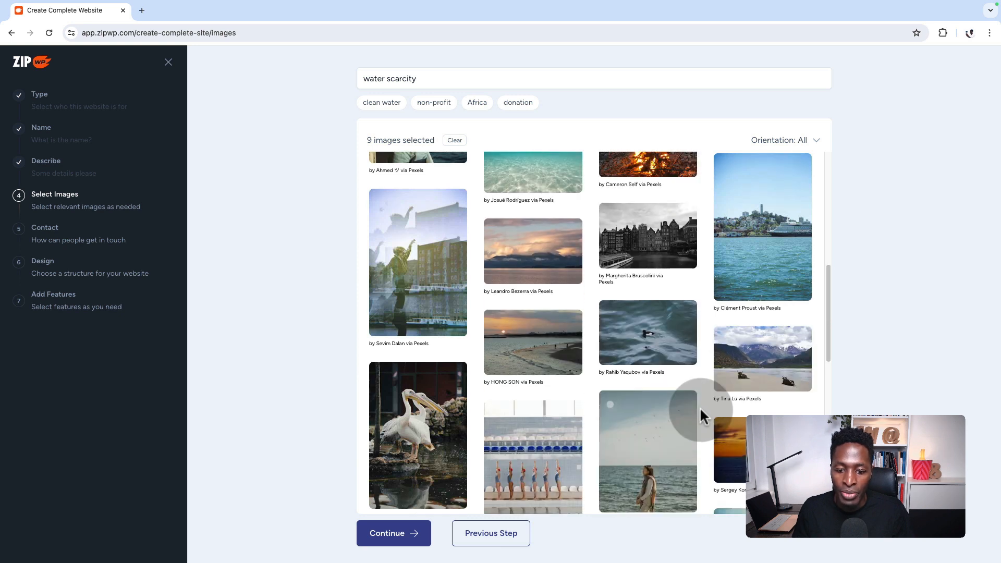
{"action": "scroll", "coordinate": [700, 408], "scroll_direction": "down", "scroll_amount": 5}
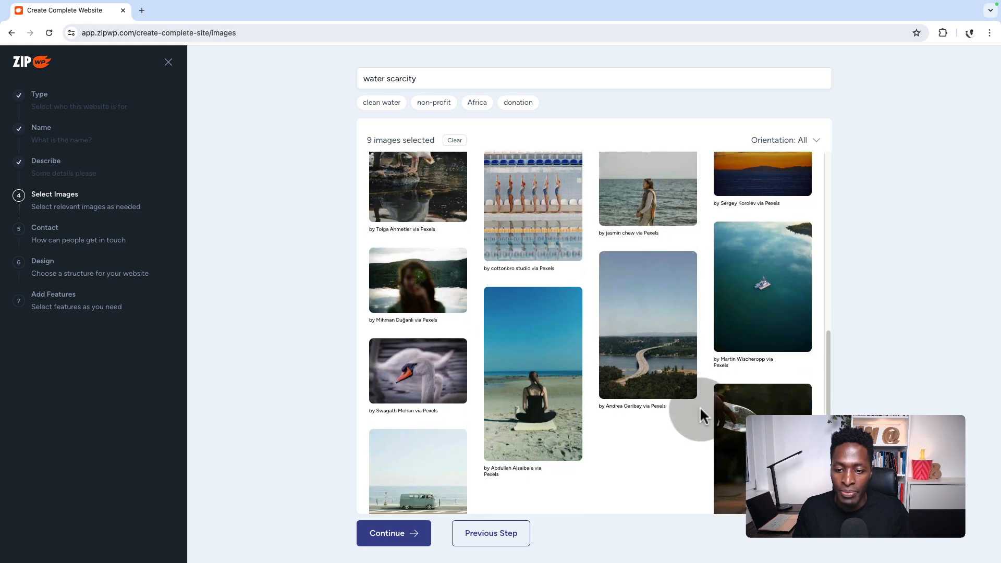
{"action": "scroll", "coordinate": [700, 406], "scroll_direction": "down", "scroll_amount": 3}
{"action": "left_click", "coordinate": [764, 309]}
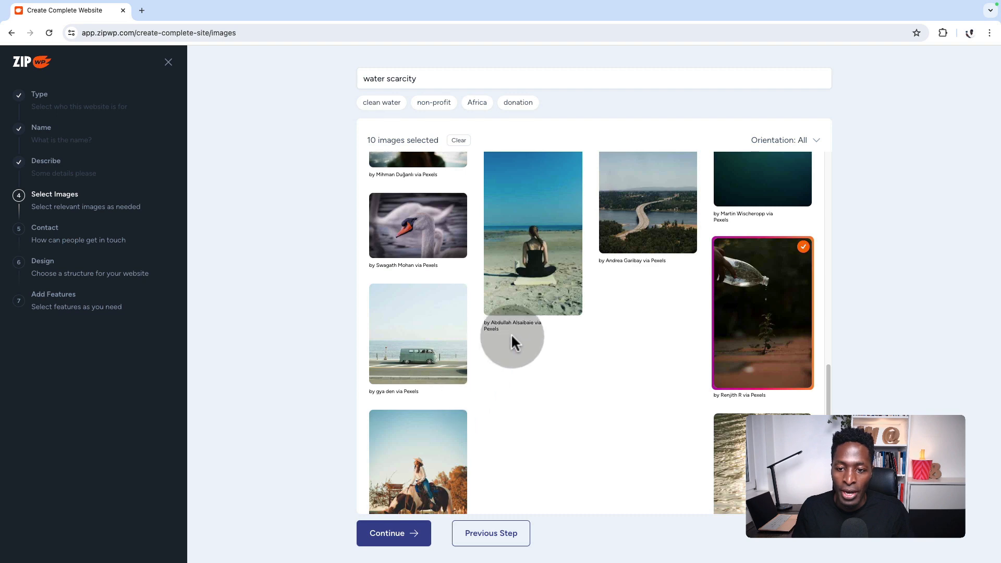
{"action": "scroll", "coordinate": [784, 357], "scroll_direction": "down", "scroll_amount": 3}
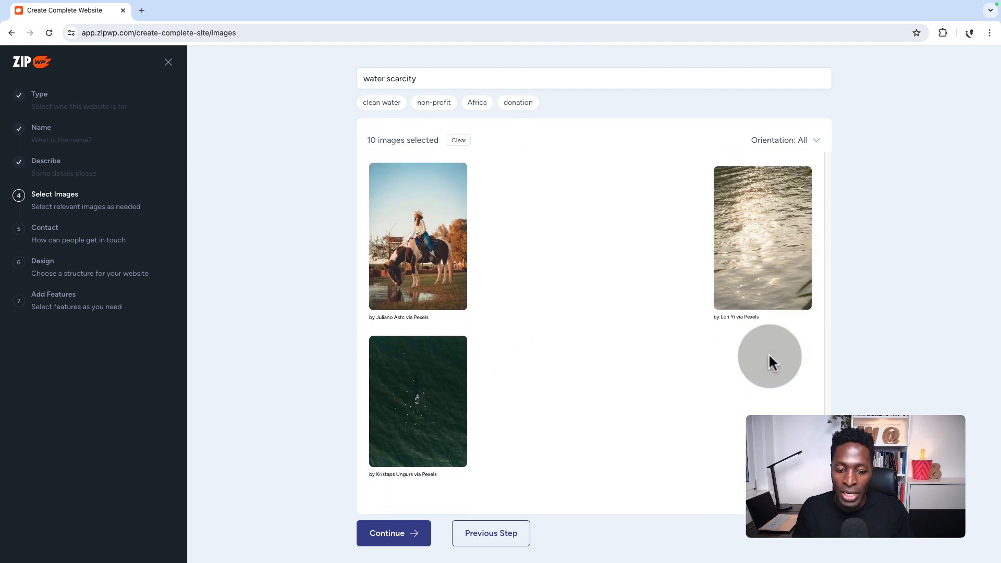
{"action": "scroll", "coordinate": [623, 380], "scroll_direction": "down", "scroll_amount": 5}
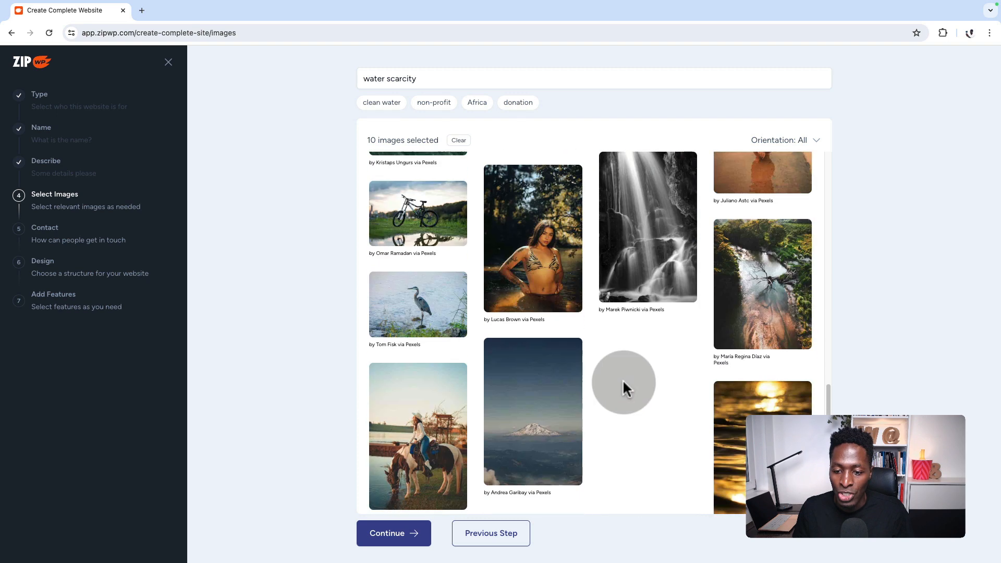
{"action": "scroll", "coordinate": [624, 378], "scroll_direction": "down", "scroll_amount": 2}
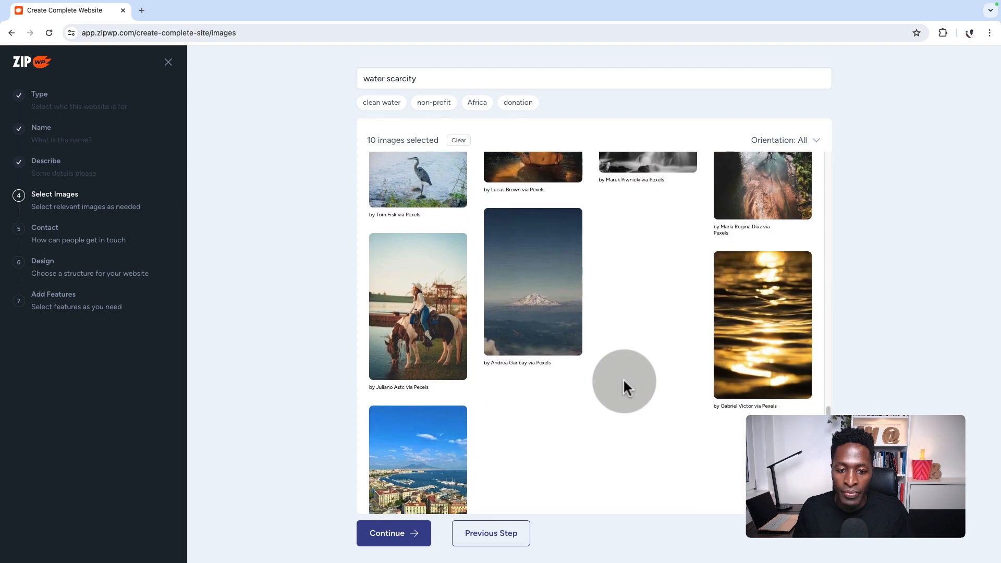
{"action": "left_click", "coordinate": [455, 349]}
{"action": "scroll", "coordinate": [715, 397], "scroll_direction": "down", "scroll_amount": 10}
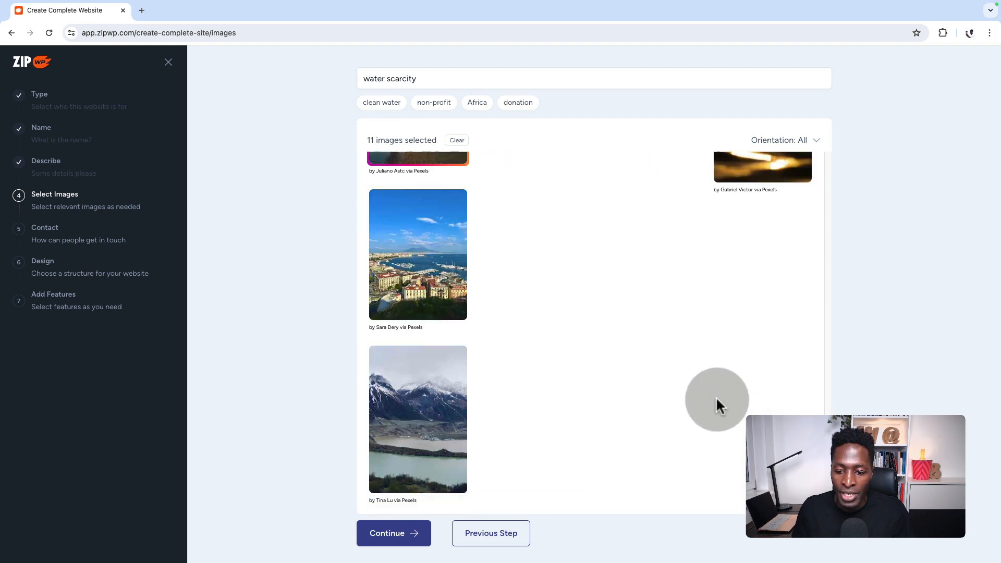
{"action": "scroll", "coordinate": [652, 365], "scroll_direction": "up", "scroll_amount": 15}
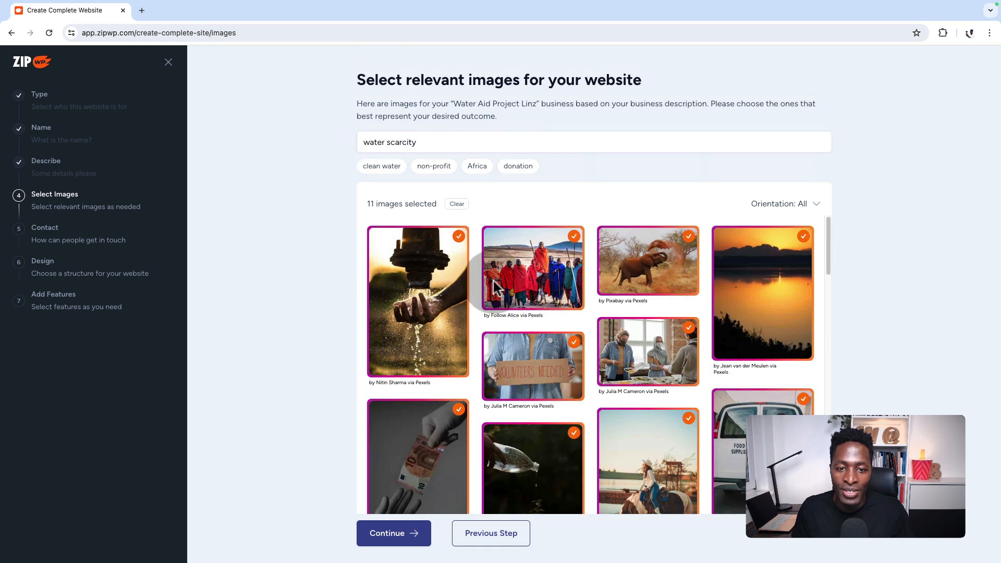
Step: Show the Africa images and select the photos of bare tree trunks in the desert and zebras grazing under sun rays
{"action": "left_click", "coordinate": [483, 169]}
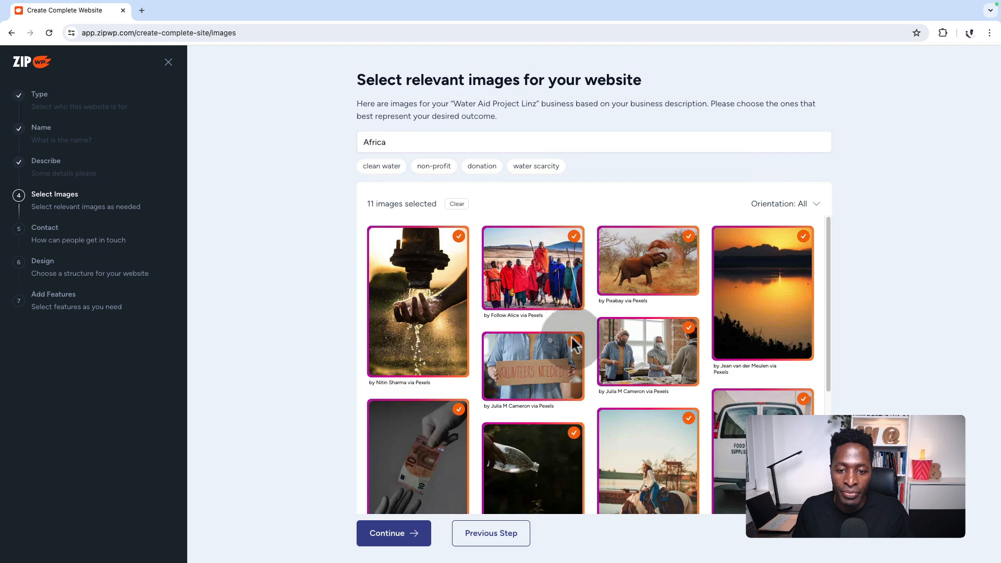
{"action": "scroll", "coordinate": [627, 381], "scroll_direction": "down", "scroll_amount": 5}
{"action": "scroll", "coordinate": [627, 378], "scroll_direction": "down", "scroll_amount": 5}
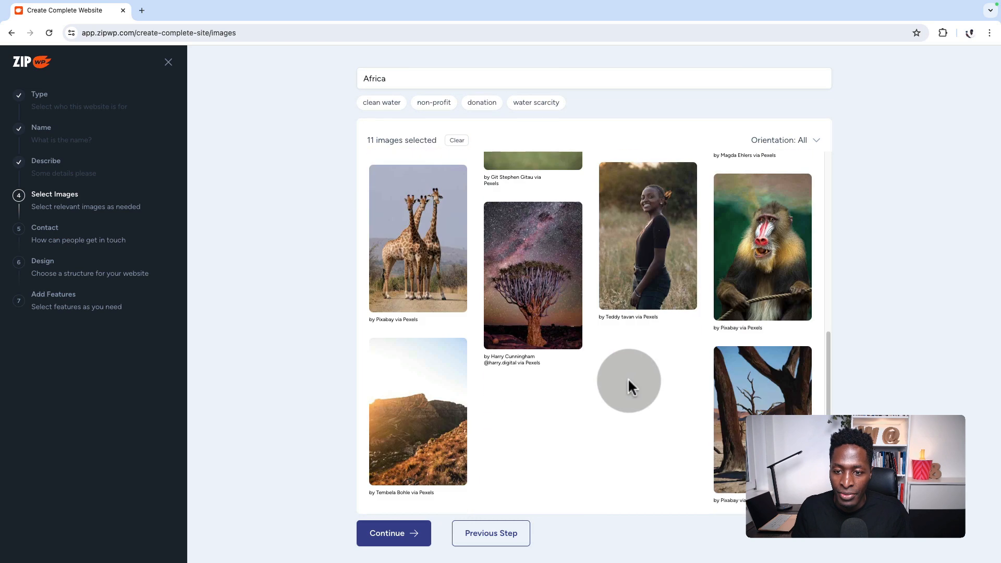
{"action": "scroll", "coordinate": [628, 378], "scroll_direction": "down", "scroll_amount": 1}
{"action": "scroll", "coordinate": [628, 378], "scroll_direction": "down", "scroll_amount": 4}
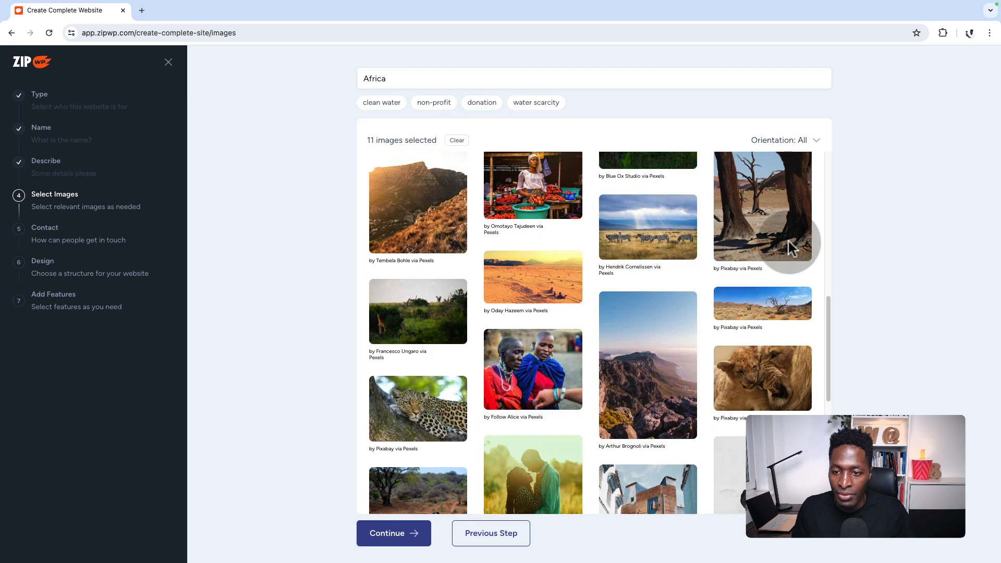
{"action": "left_click", "coordinate": [726, 235]}
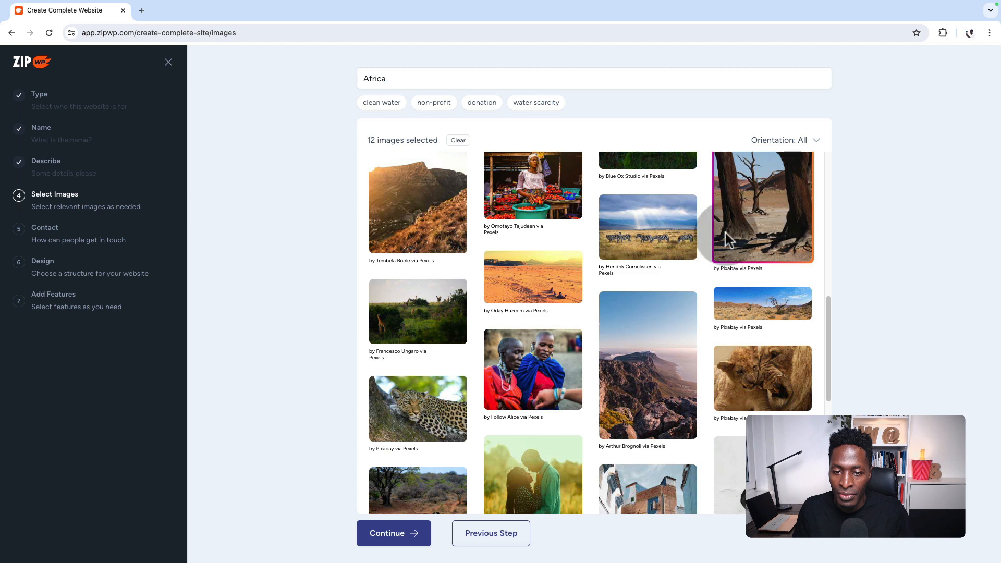
{"action": "left_click", "coordinate": [624, 221]}
{"action": "scroll", "coordinate": [657, 396], "scroll_direction": "up", "scroll_amount": 10}
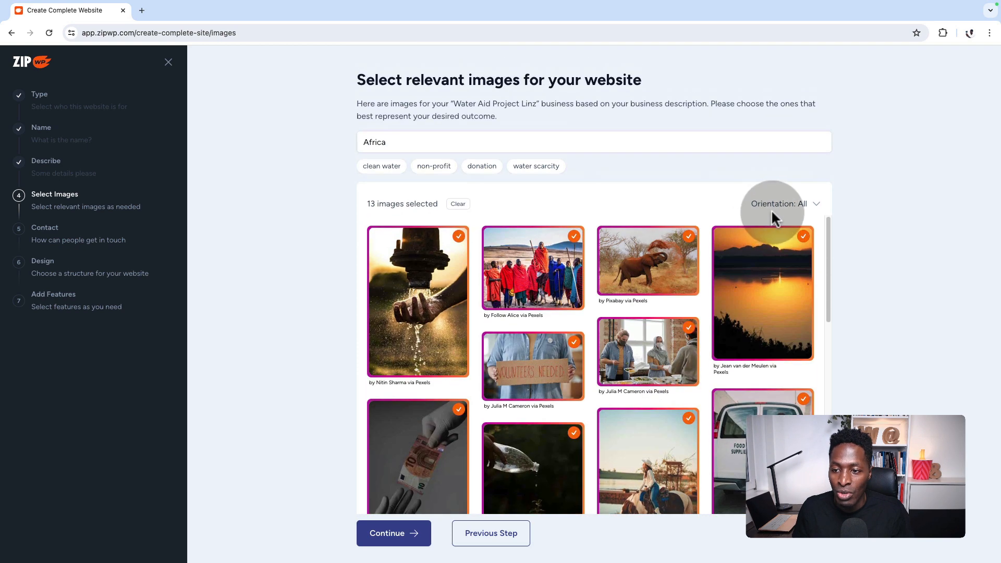
Step: Filter the Africa images to landscape orientation and select the elephants at a waterhole, the person on the pier and the boots on desert sand
{"action": "left_click", "coordinate": [809, 206]}
{"action": "left_click", "coordinate": [766, 261]}
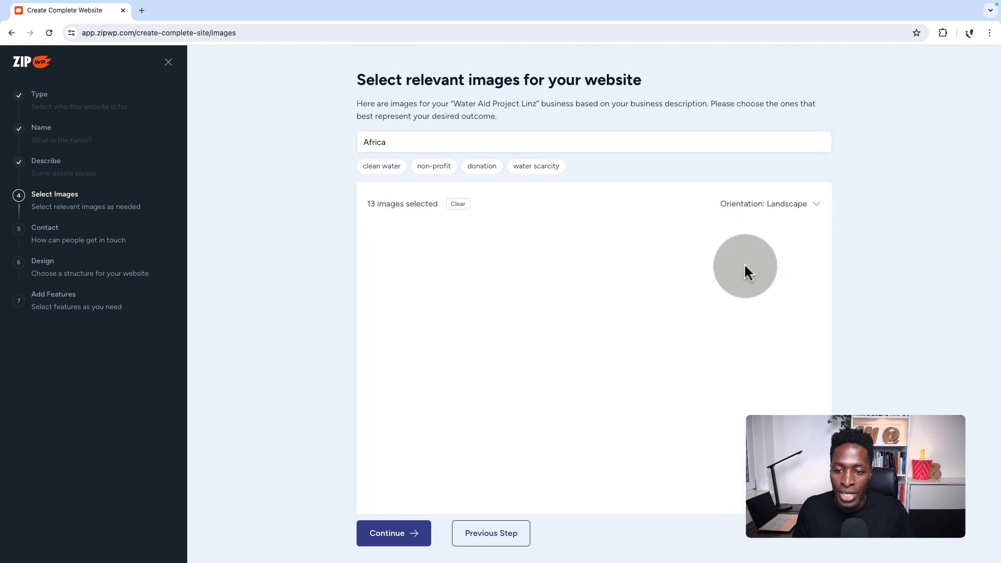
{"action": "scroll", "coordinate": [581, 400], "scroll_direction": "down", "scroll_amount": 5}
{"action": "scroll", "coordinate": [581, 398], "scroll_direction": "down", "scroll_amount": 2}
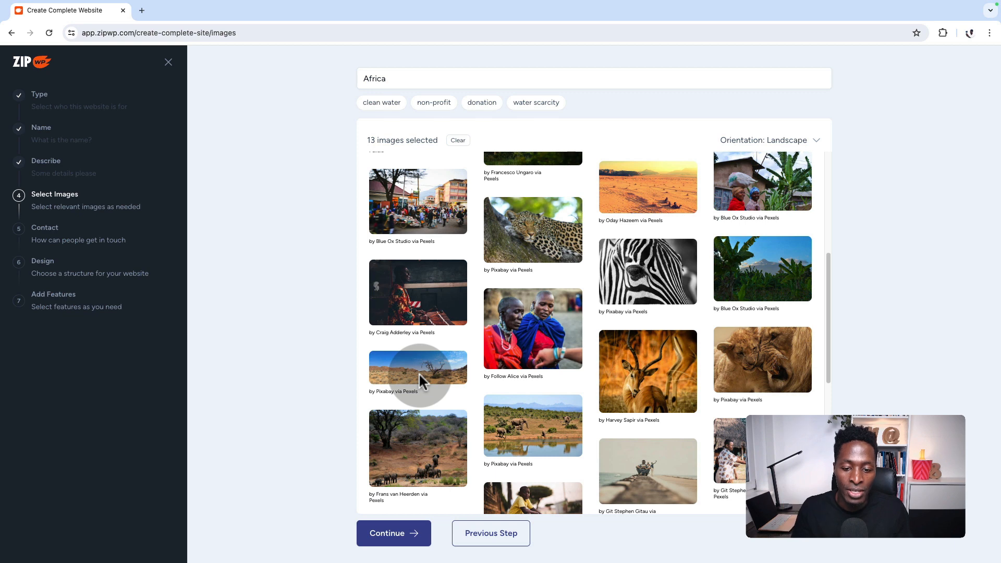
{"action": "scroll", "coordinate": [606, 420], "scroll_direction": "down", "scroll_amount": 3}
{"action": "left_click", "coordinate": [538, 316]}
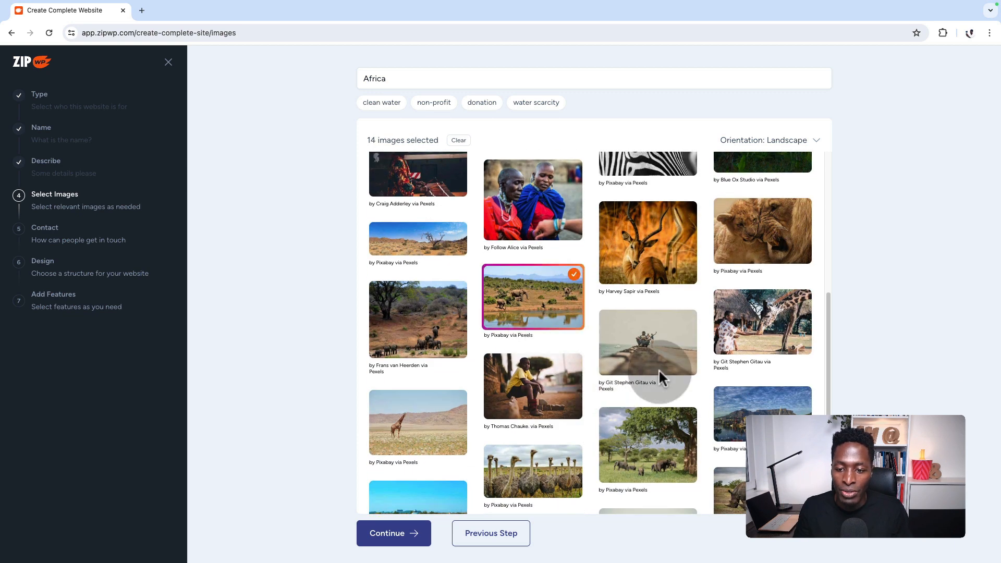
{"action": "left_click", "coordinate": [637, 352]}
{"action": "scroll", "coordinate": [636, 366], "scroll_direction": "down", "scroll_amount": 5}
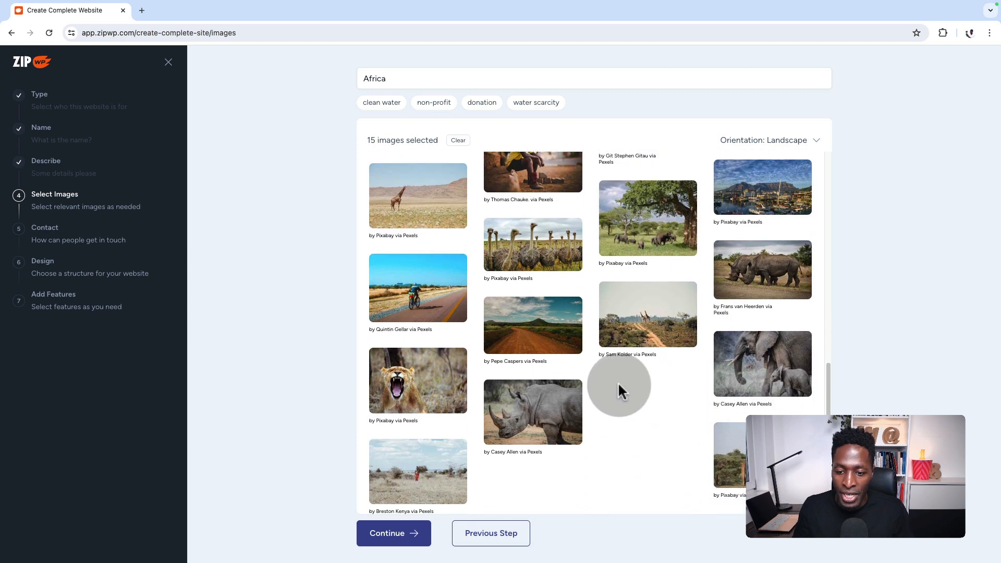
{"action": "left_click", "coordinate": [431, 460]}
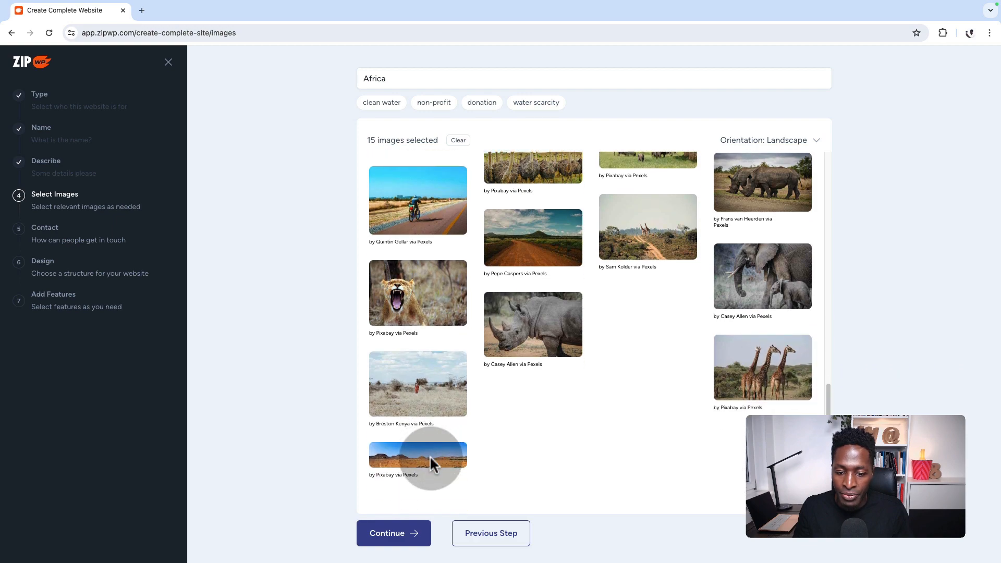
{"action": "scroll", "coordinate": [550, 402], "scroll_direction": "up", "scroll_amount": 10}
{"action": "scroll", "coordinate": [549, 401], "scroll_direction": "up", "scroll_amount": 5}
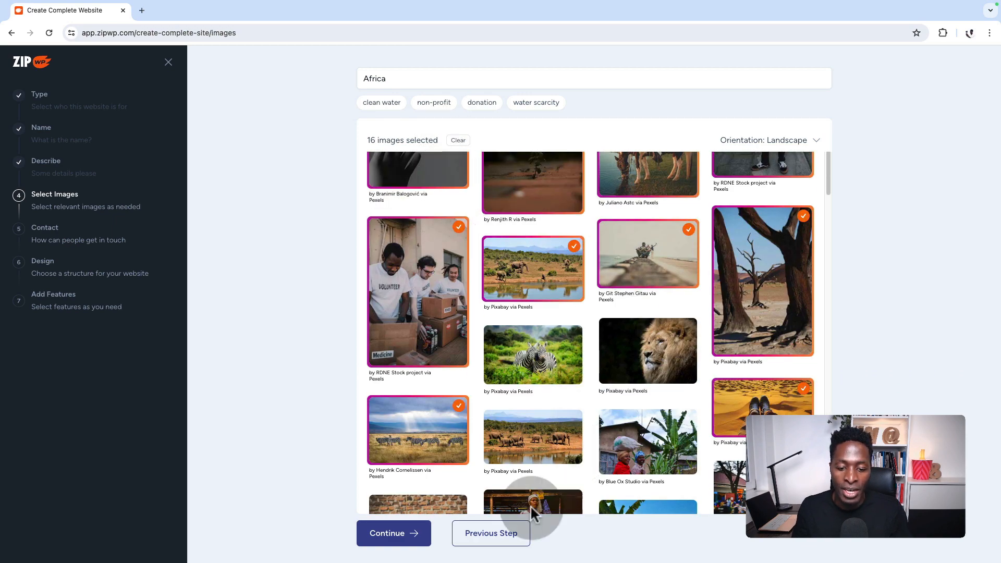
Step: Accept the selected images, look at the available social media options and skip the contact details
{"action": "left_click", "coordinate": [401, 535]}
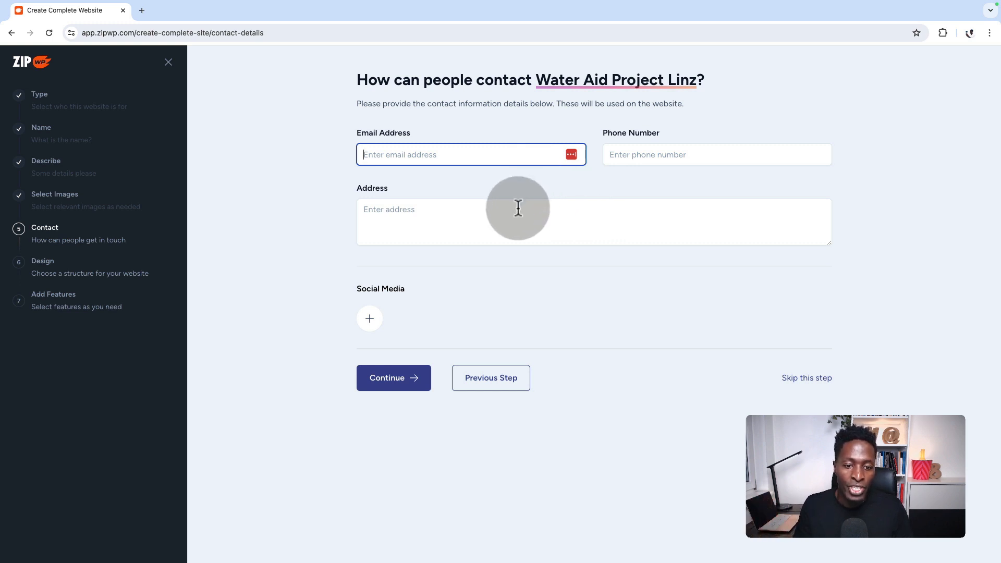
{"action": "left_click", "coordinate": [370, 319]}
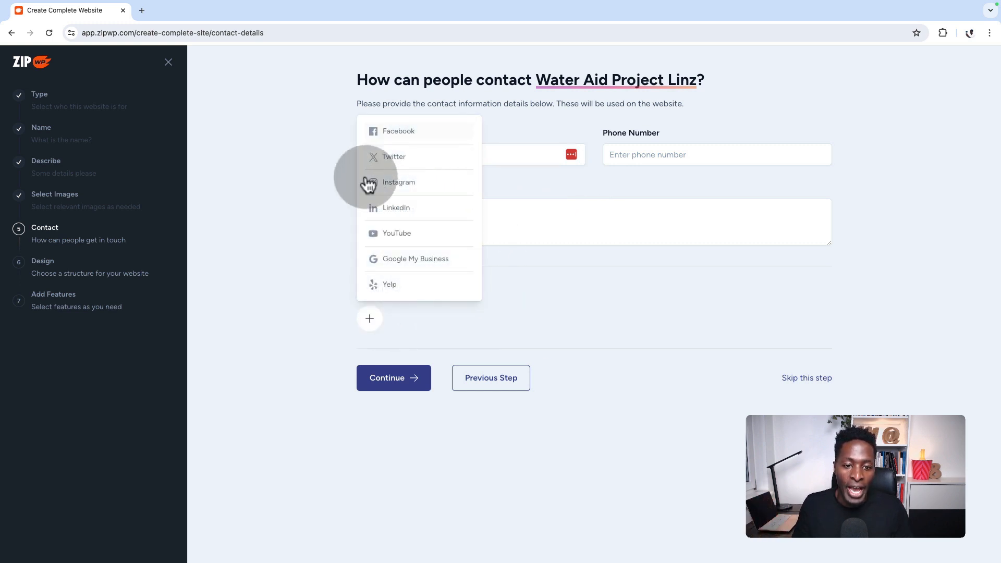
{"action": "left_click", "coordinate": [583, 319]}
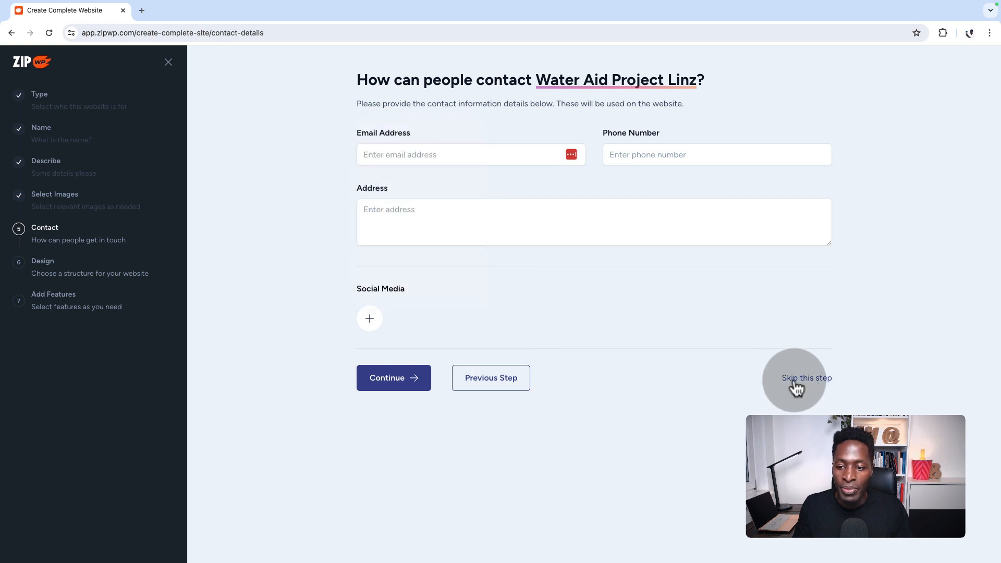
{"action": "left_click", "coordinate": [795, 381]}
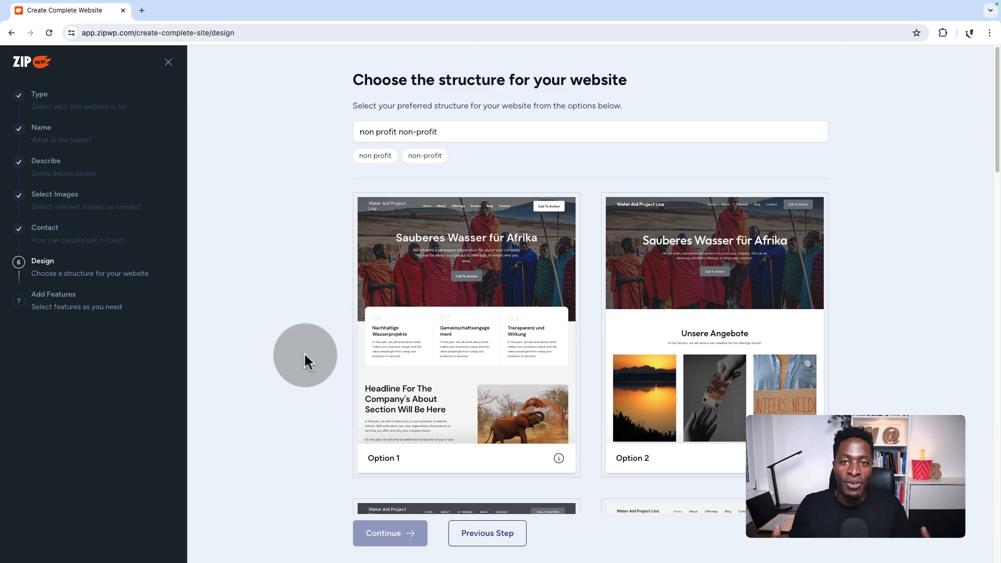
Step: Compare the suggested non-profit website structures, trying Option 5 and switching the selection to Option 6
{"action": "scroll", "coordinate": [575, 417], "scroll_direction": "down", "scroll_amount": 1}
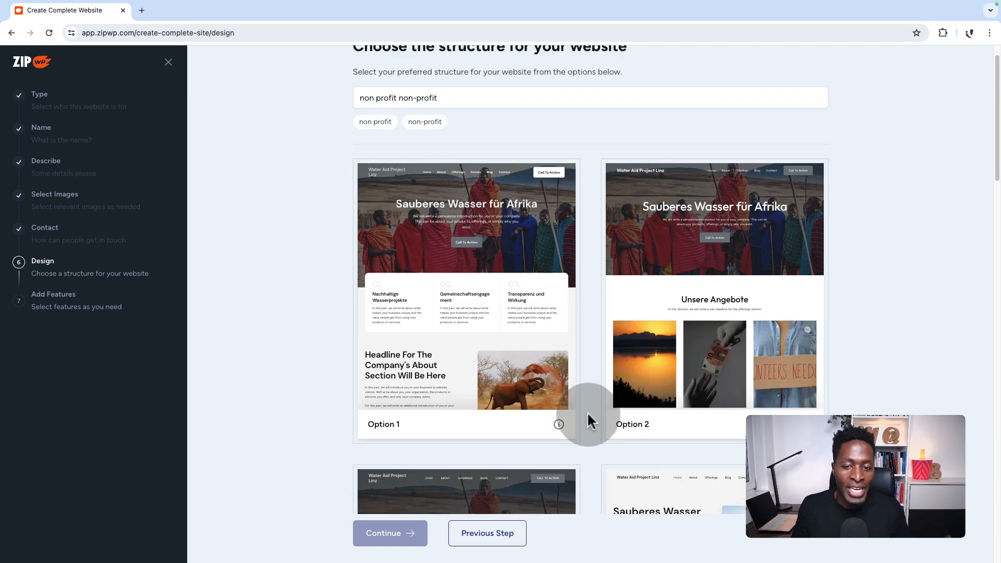
{"action": "scroll", "coordinate": [592, 408], "scroll_direction": "down", "scroll_amount": 1}
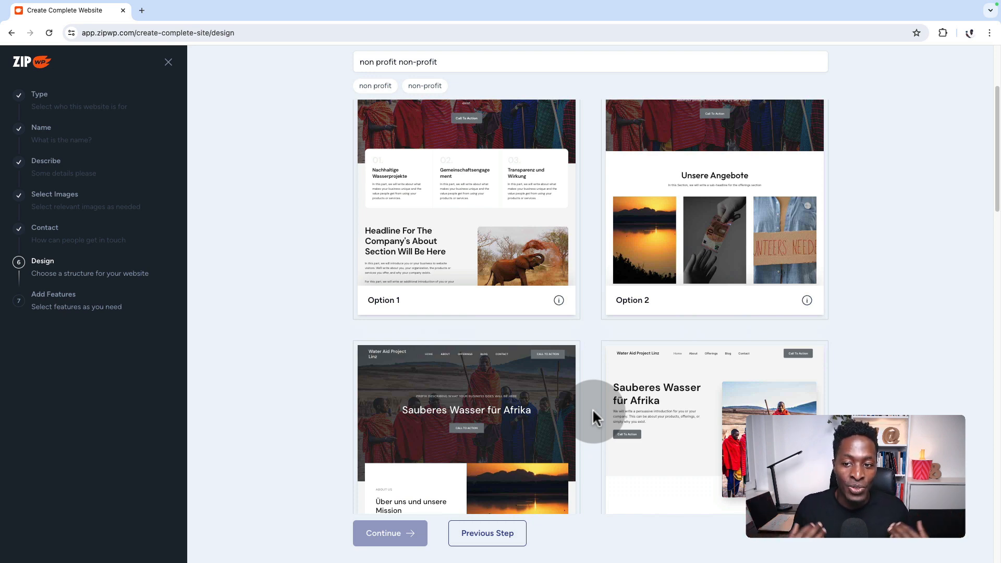
{"action": "scroll", "coordinate": [593, 409], "scroll_direction": "up", "scroll_amount": 3}
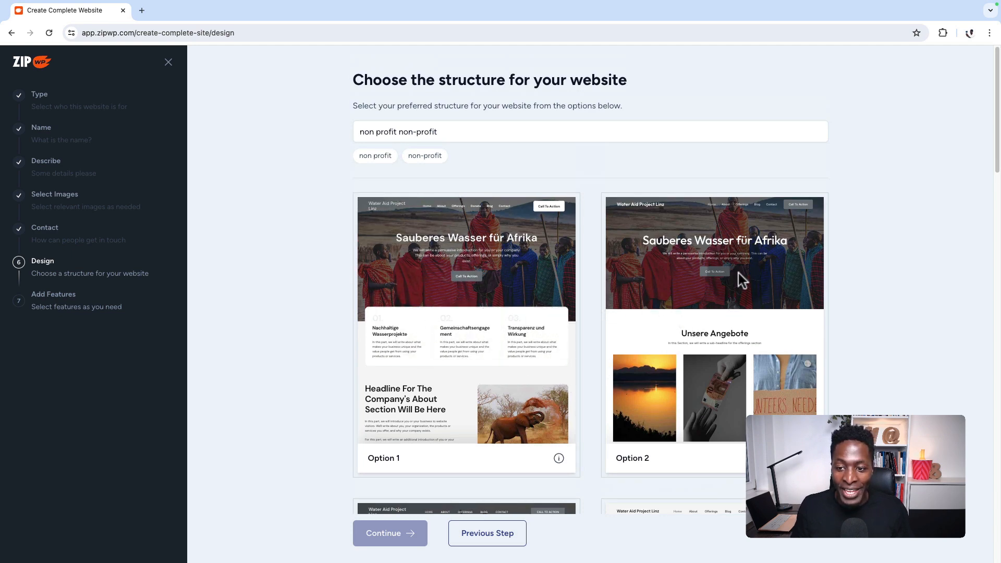
{"action": "scroll", "coordinate": [600, 365], "scroll_direction": "down", "scroll_amount": 10}
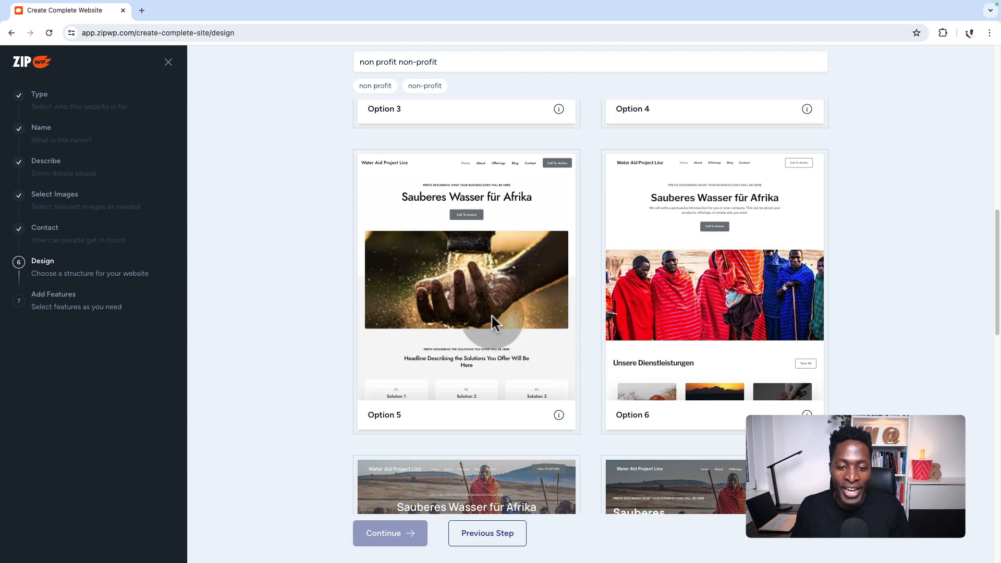
{"action": "scroll", "coordinate": [491, 314], "scroll_direction": "down", "scroll_amount": 2}
{"action": "scroll", "coordinate": [490, 292], "scroll_direction": "up", "scroll_amount": 3}
{"action": "left_click", "coordinate": [468, 348]}
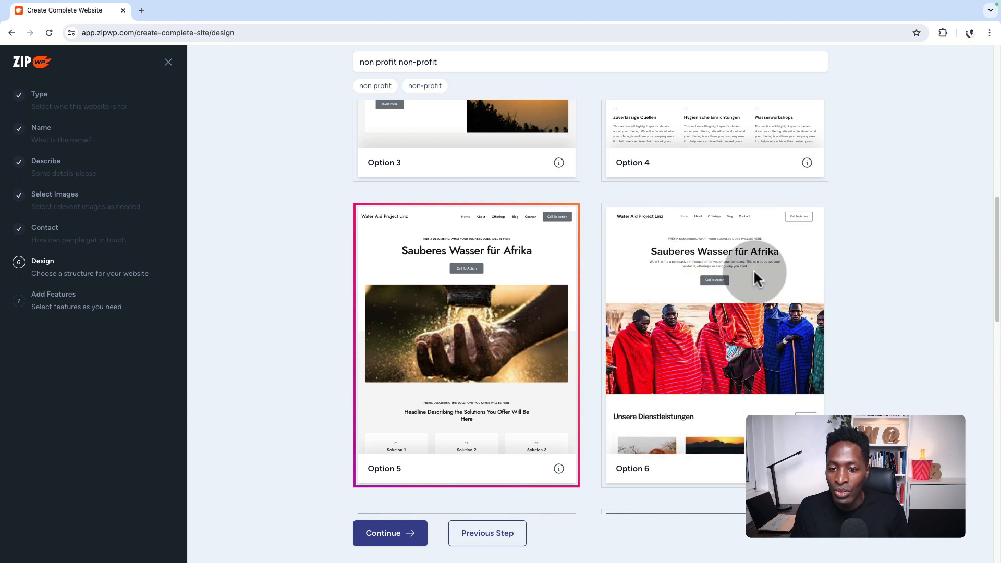
{"action": "left_click", "coordinate": [706, 266]}
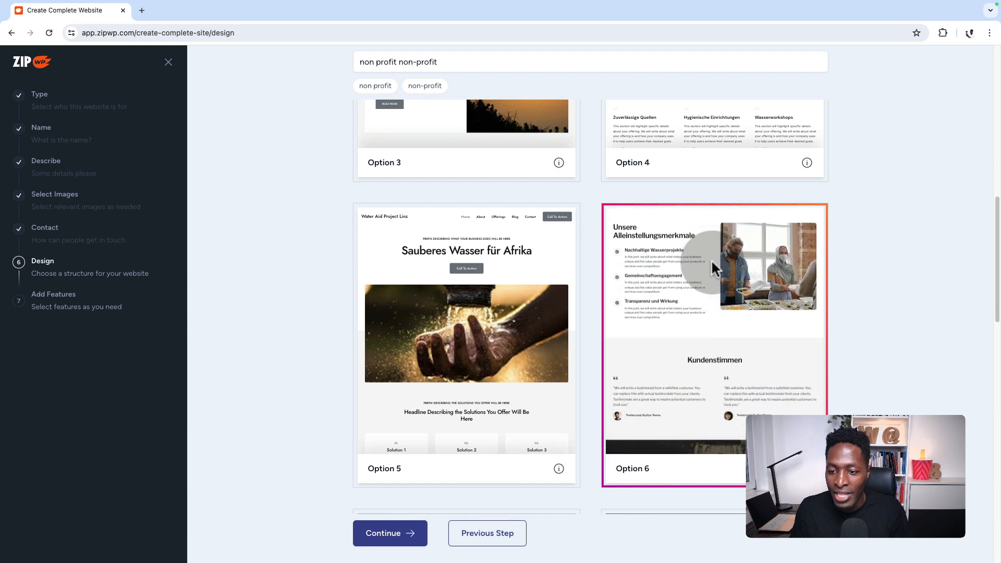
Step: Load more website designs and compare the additional structure options, including Options 11 to 18
{"action": "scroll", "coordinate": [595, 346], "scroll_direction": "down", "scroll_amount": 15}
{"action": "scroll", "coordinate": [596, 347], "scroll_direction": "up", "scroll_amount": 6}
{"action": "scroll", "coordinate": [596, 346], "scroll_direction": "down", "scroll_amount": 5}
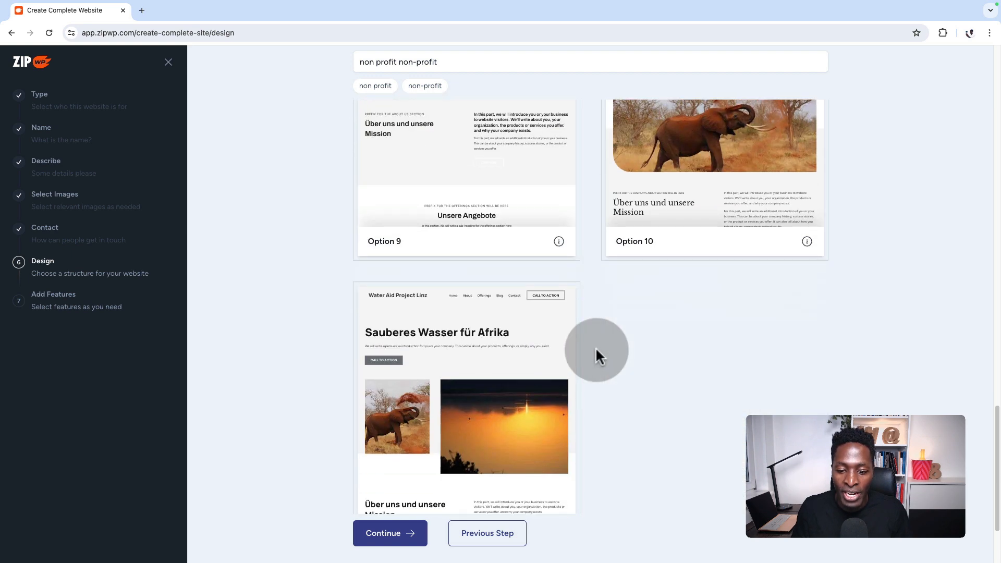
{"action": "scroll", "coordinate": [596, 347], "scroll_direction": "down", "scroll_amount": 3}
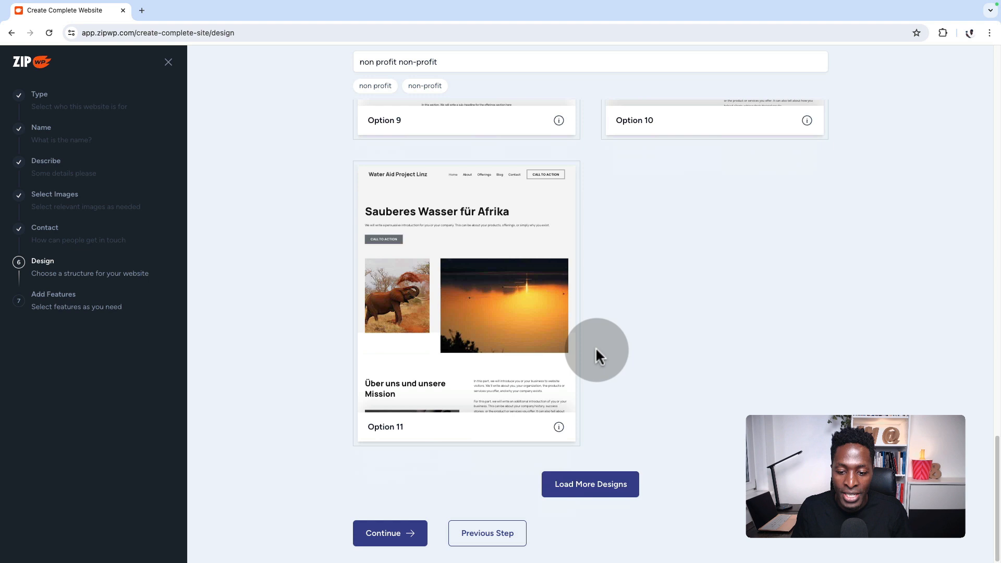
{"action": "left_click", "coordinate": [611, 476]}
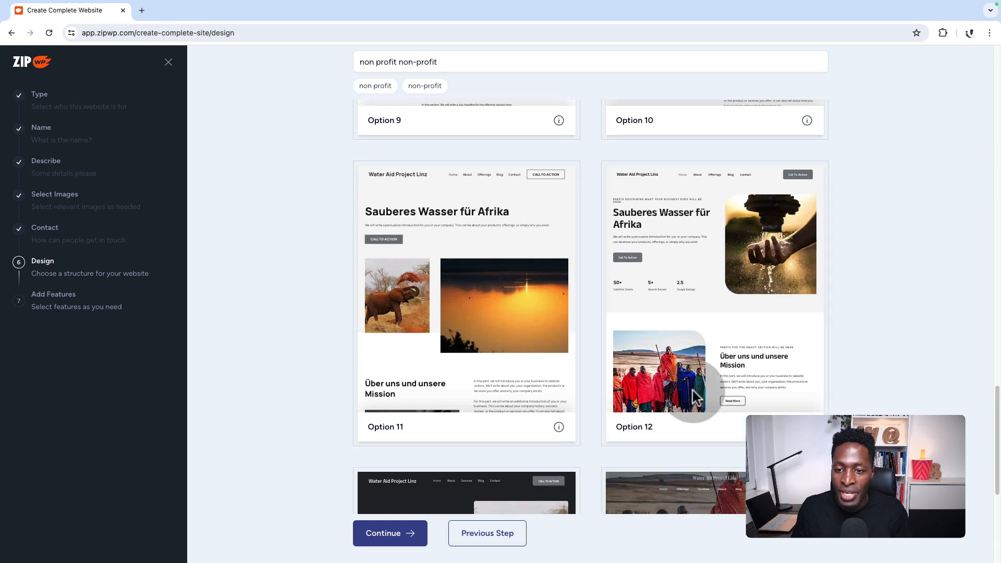
{"action": "scroll", "coordinate": [590, 386], "scroll_direction": "down", "scroll_amount": 6}
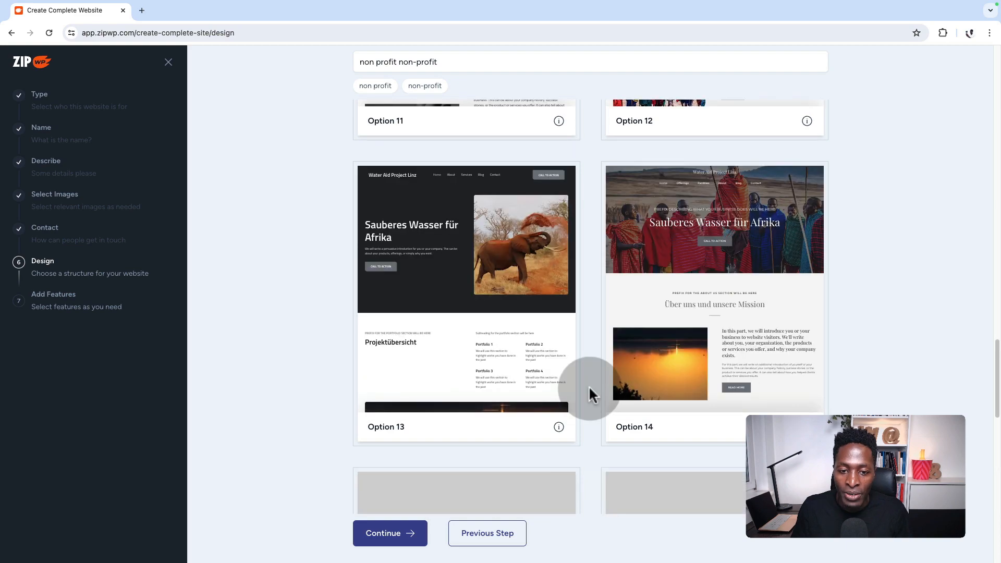
{"action": "scroll", "coordinate": [590, 389], "scroll_direction": "down", "scroll_amount": 17}
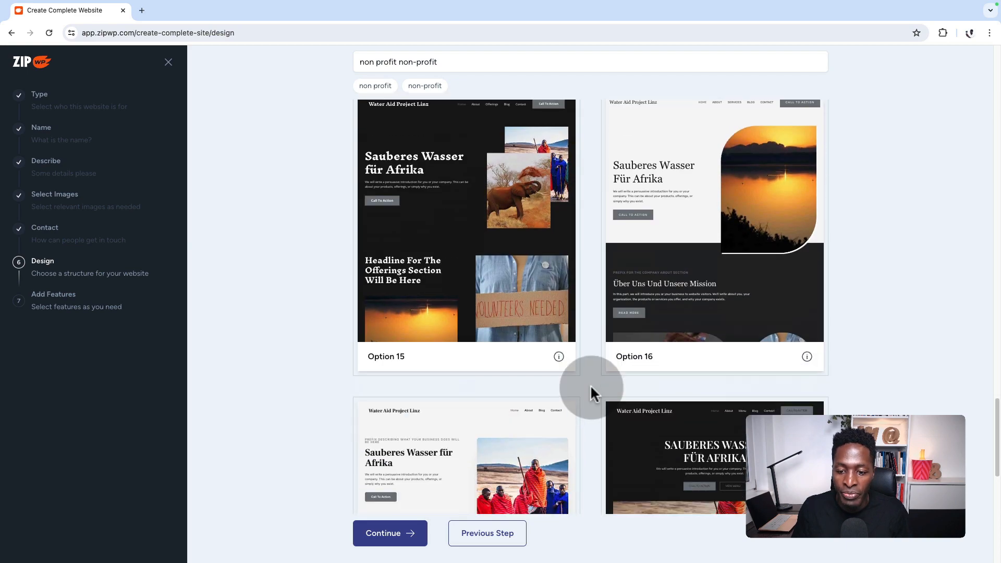
Step: Return to the Option 5 structure and continue with it to the feature selection
{"action": "scroll", "coordinate": [591, 384], "scroll_direction": "up", "scroll_amount": 20}
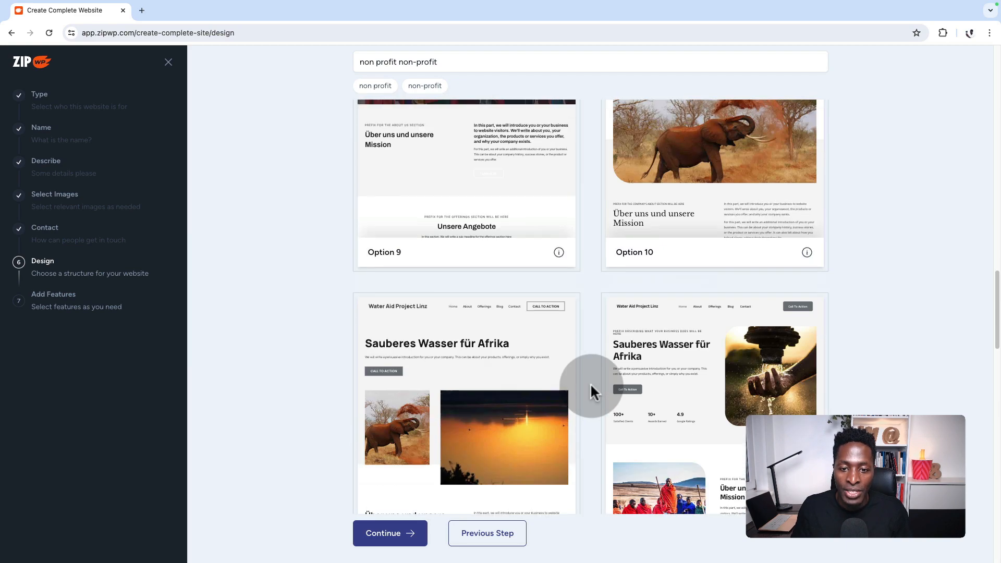
{"action": "scroll", "coordinate": [590, 382], "scroll_direction": "up", "scroll_amount": 1}
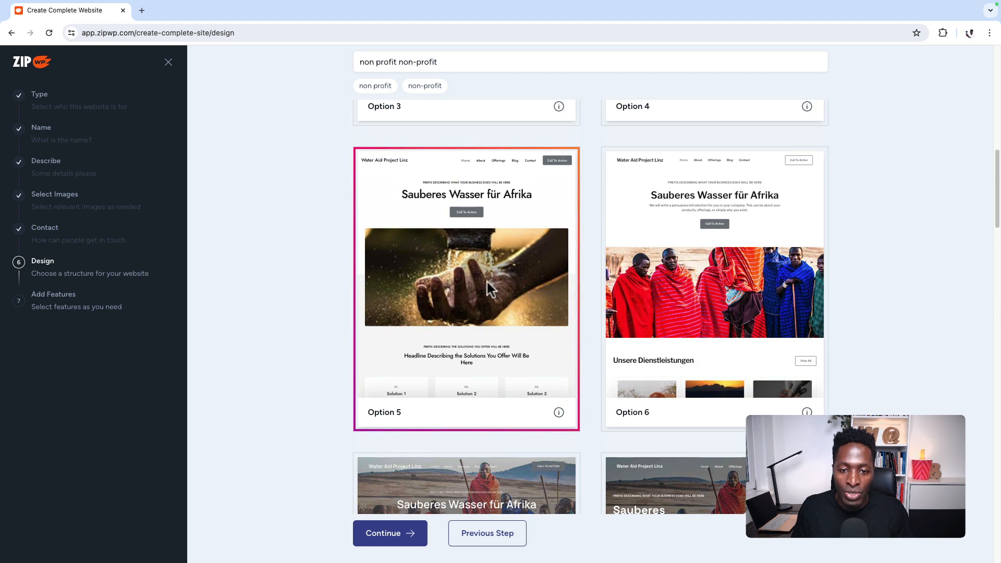
{"action": "left_click", "coordinate": [403, 535]}
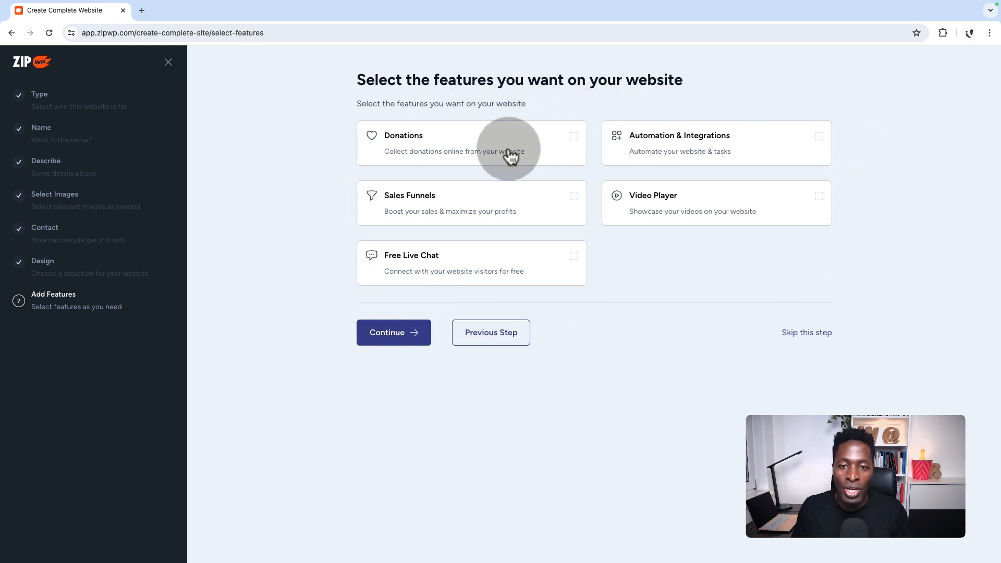
Step: Add the Donations feature, accept the summary of the business details and start building the website
{"action": "left_click", "coordinate": [576, 140]}
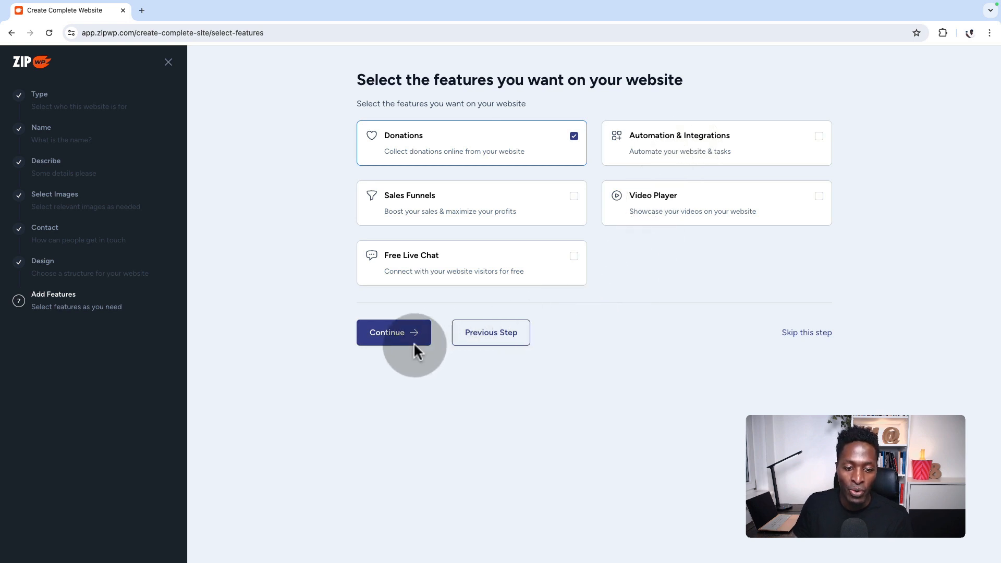
{"action": "left_click", "coordinate": [382, 336]}
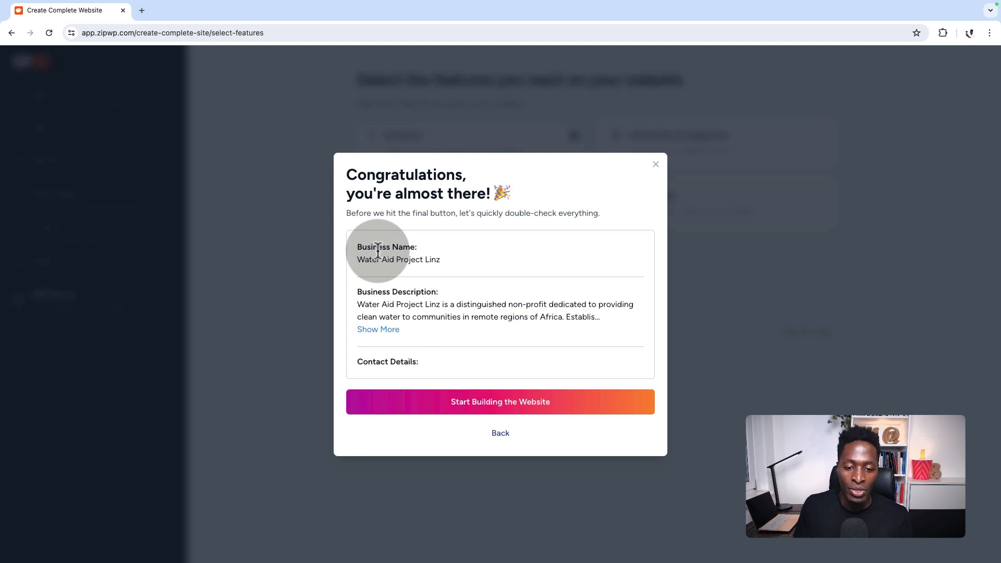
{"action": "left_click", "coordinate": [465, 401]}
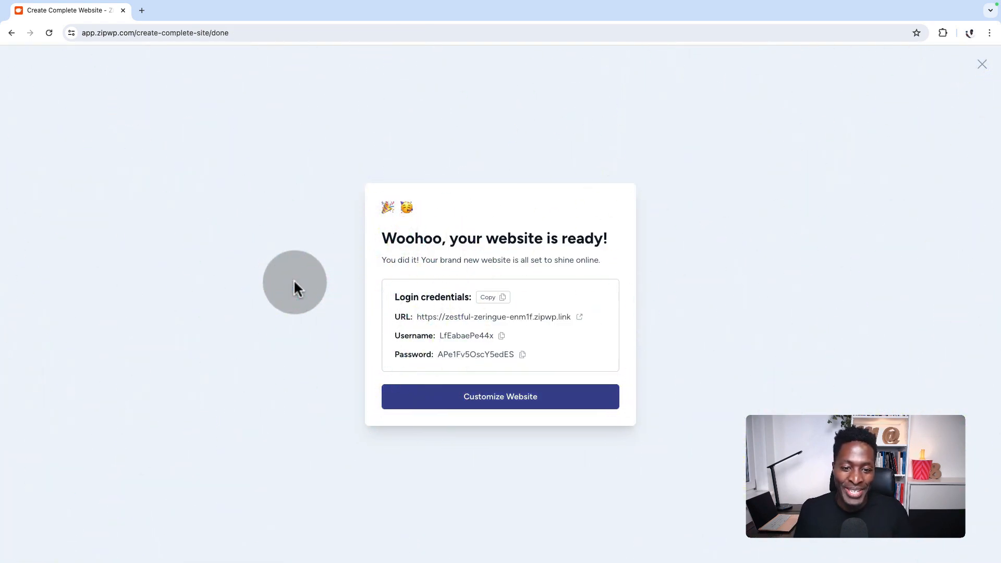
Step: Open the generated website, dismiss the translation offer and examine the home page's headline, main image and value propositions
{"action": "left_click", "coordinate": [581, 318]}
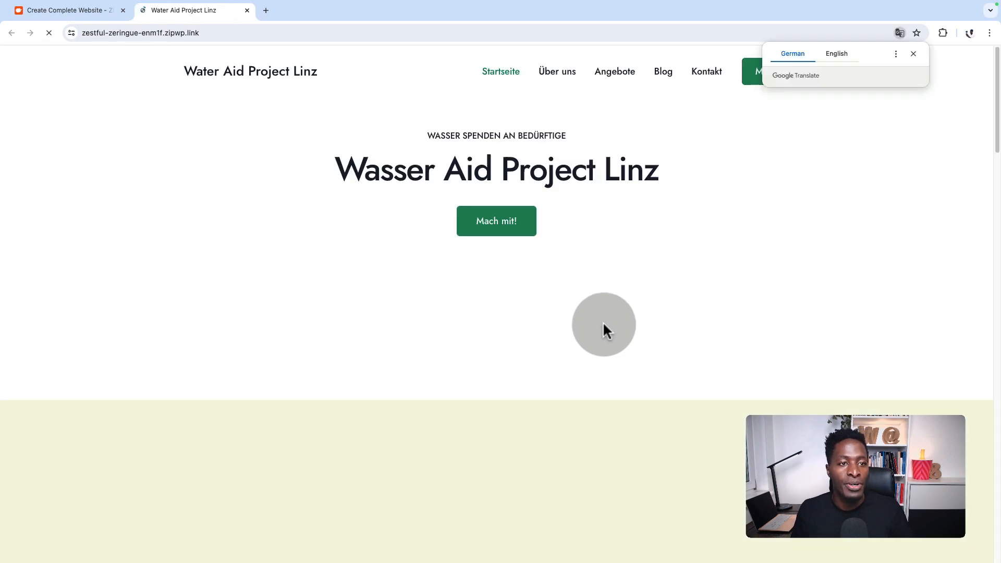
{"action": "left_click", "coordinate": [913, 53]}
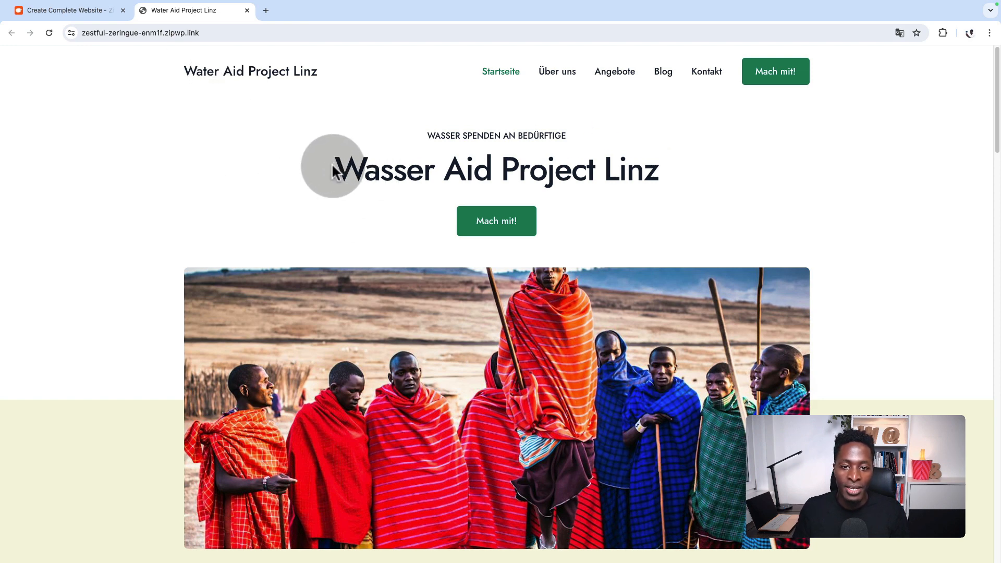
{"action": "left_click_drag", "start_coordinate": [331, 163], "coordinate": [671, 174]}
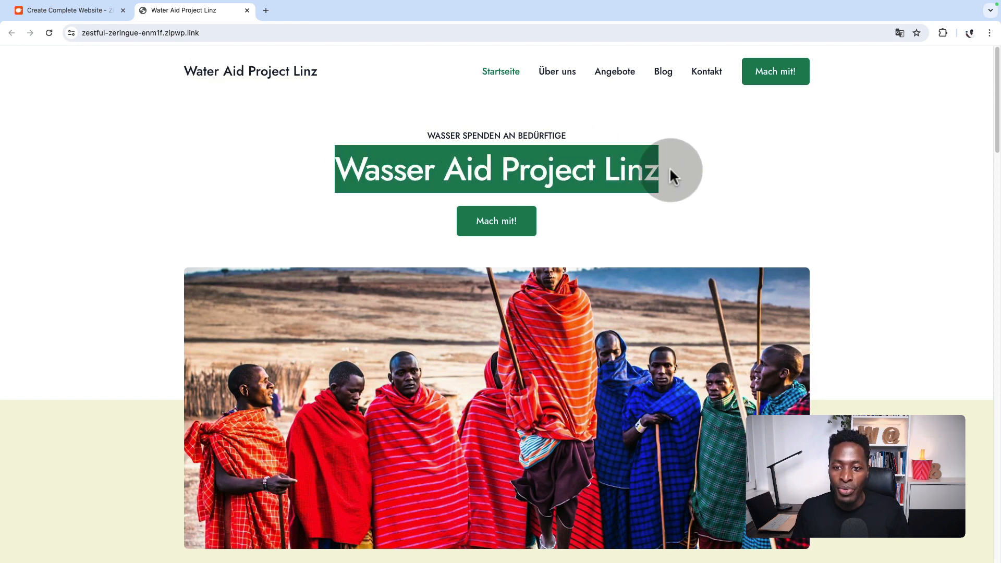
{"action": "left_click", "coordinate": [357, 174]}
{"action": "scroll", "coordinate": [626, 246], "scroll_direction": "down", "scroll_amount": 8}
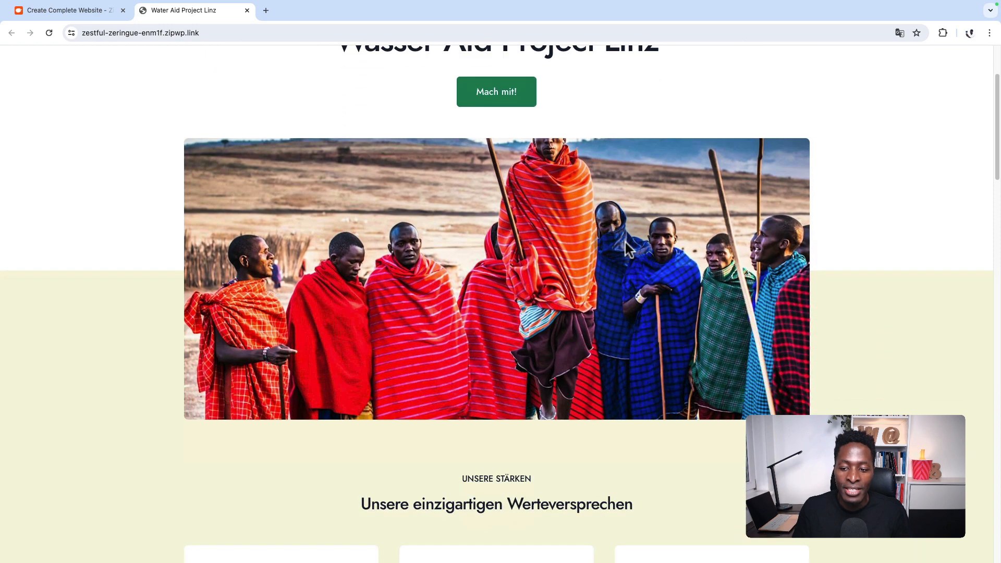
{"action": "scroll", "coordinate": [629, 248], "scroll_direction": "down", "scroll_amount": 1}
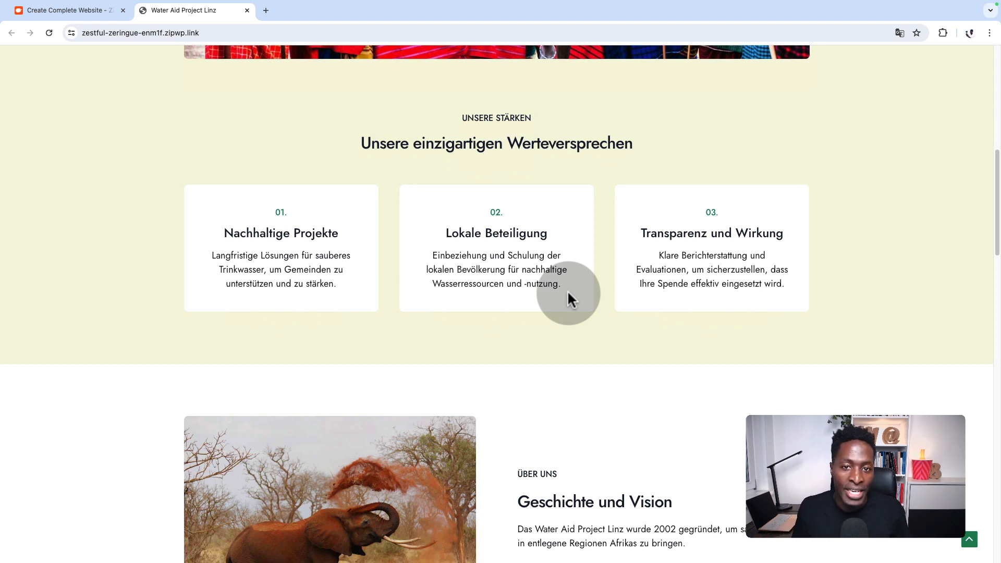
Step: Examine the home page's history, offerings, supporter feedback and promises sections
{"action": "scroll", "coordinate": [566, 290], "scroll_direction": "down", "scroll_amount": 5}
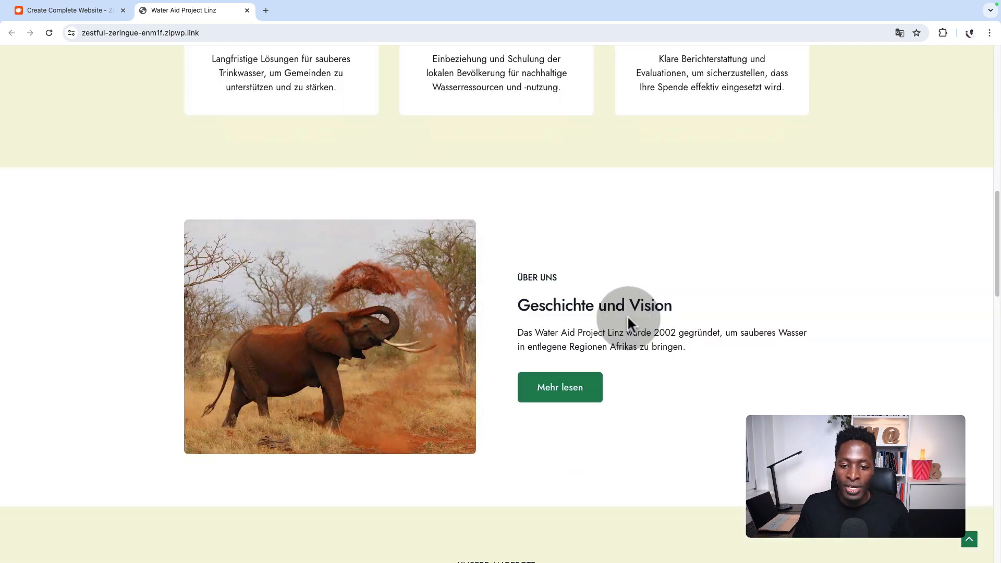
{"action": "scroll", "coordinate": [568, 265], "scroll_direction": "down", "scroll_amount": 8}
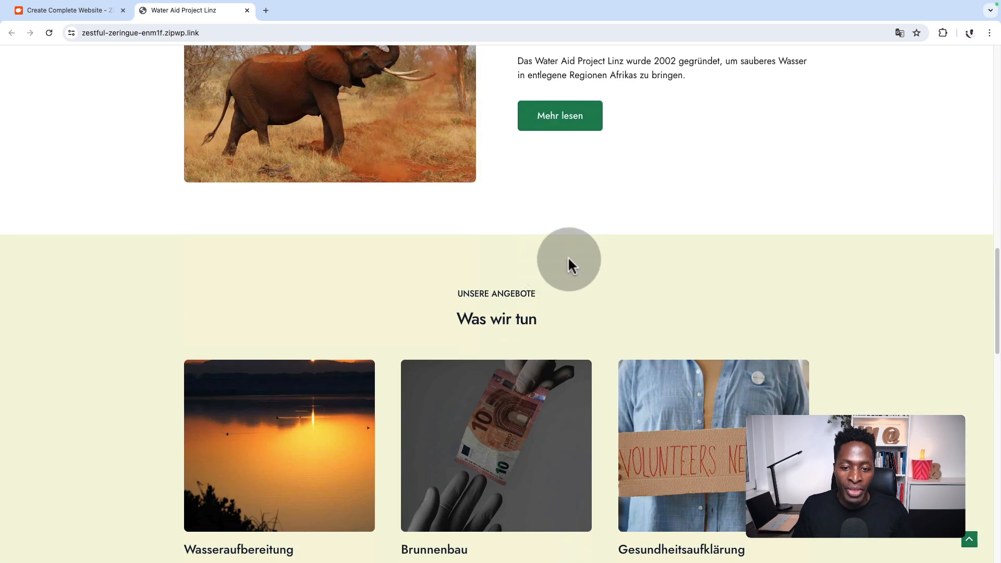
{"action": "scroll", "coordinate": [592, 212], "scroll_direction": "up", "scroll_amount": 3}
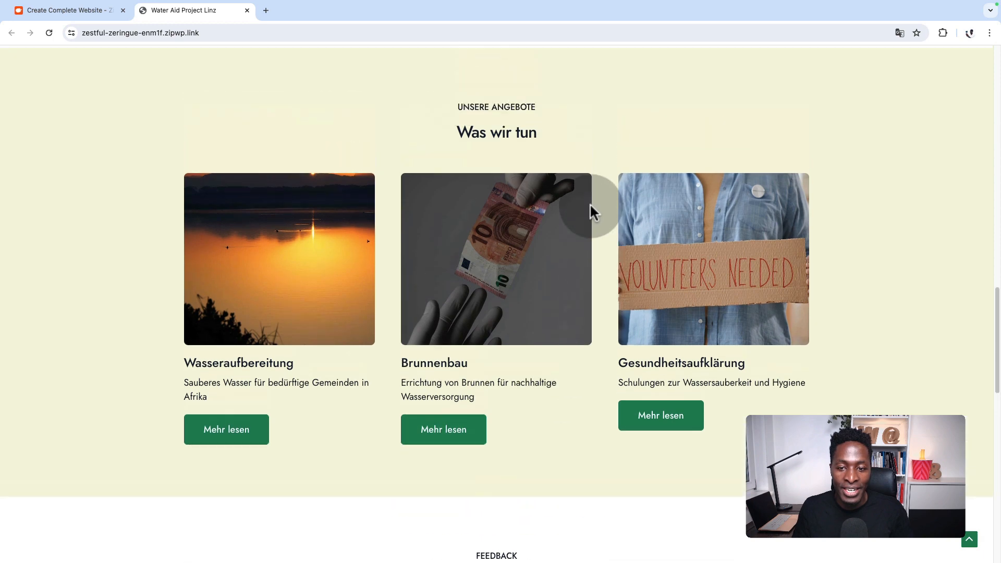
{"action": "scroll", "coordinate": [209, 415], "scroll_direction": "down", "scroll_amount": 3}
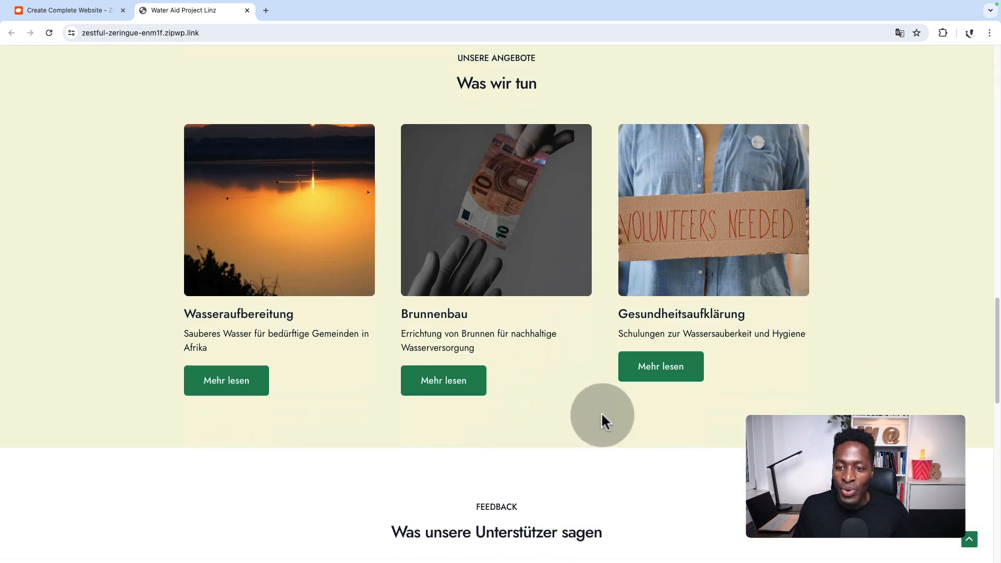
{"action": "scroll", "coordinate": [645, 413], "scroll_direction": "down", "scroll_amount": 4}
{"action": "scroll", "coordinate": [645, 406], "scroll_direction": "down", "scroll_amount": 4}
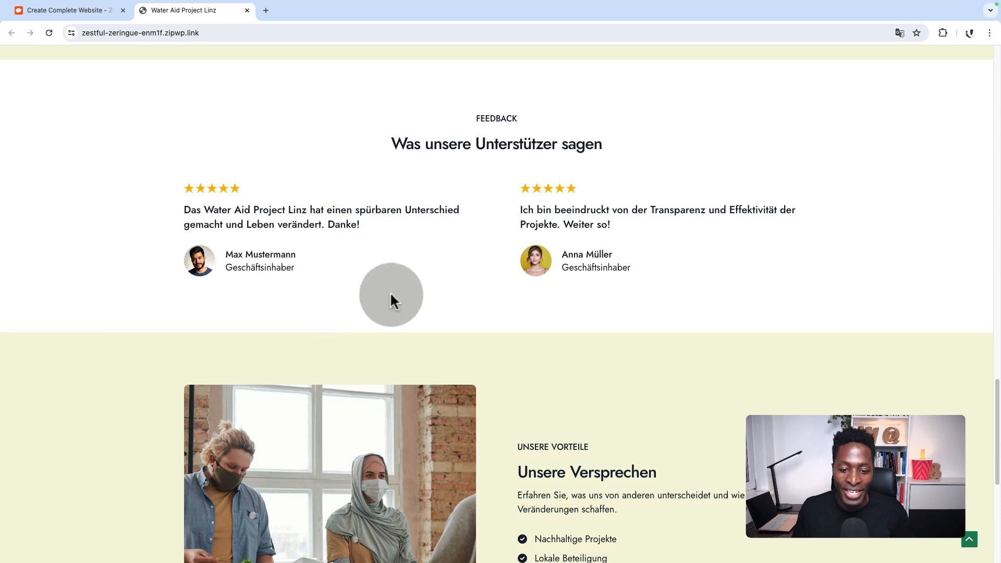
{"action": "scroll", "coordinate": [711, 414], "scroll_direction": "down", "scroll_amount": 1}
Step: Open the Über uns page and review its history text, tree image and promises section
{"action": "left_click", "coordinate": [559, 68]}
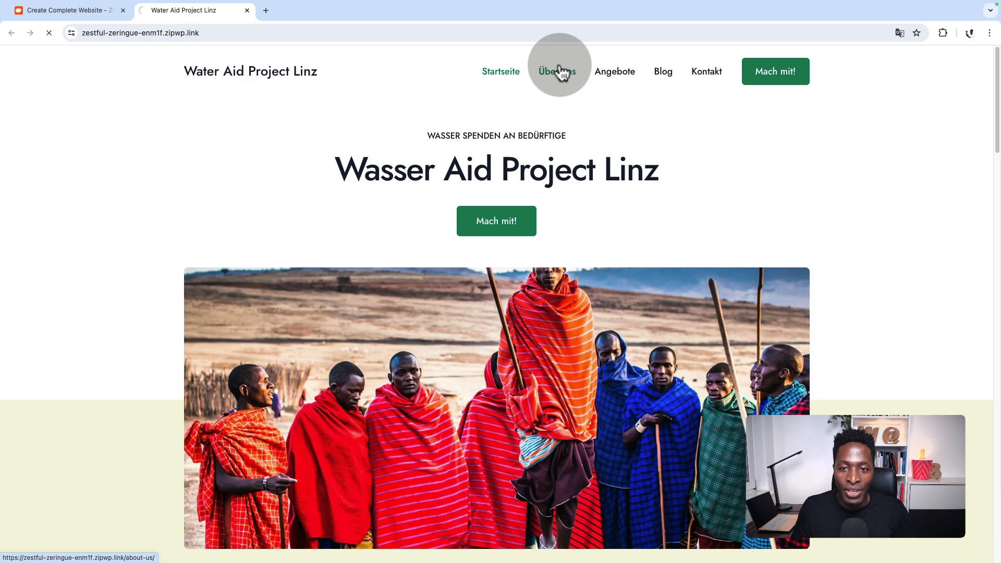
{"action": "scroll", "coordinate": [541, 345], "scroll_direction": "down", "scroll_amount": 5}
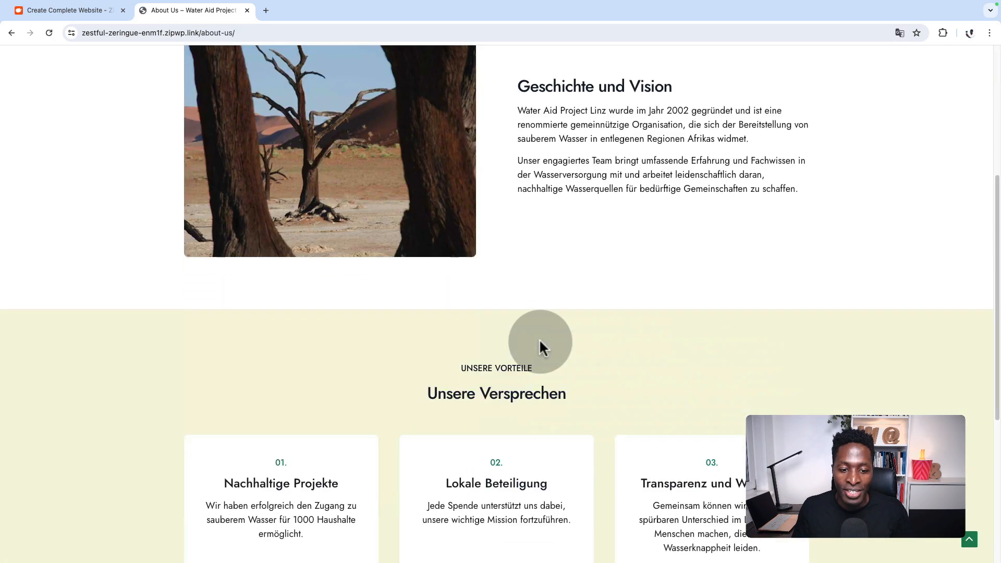
{"action": "scroll", "coordinate": [531, 310], "scroll_direction": "up", "scroll_amount": 4}
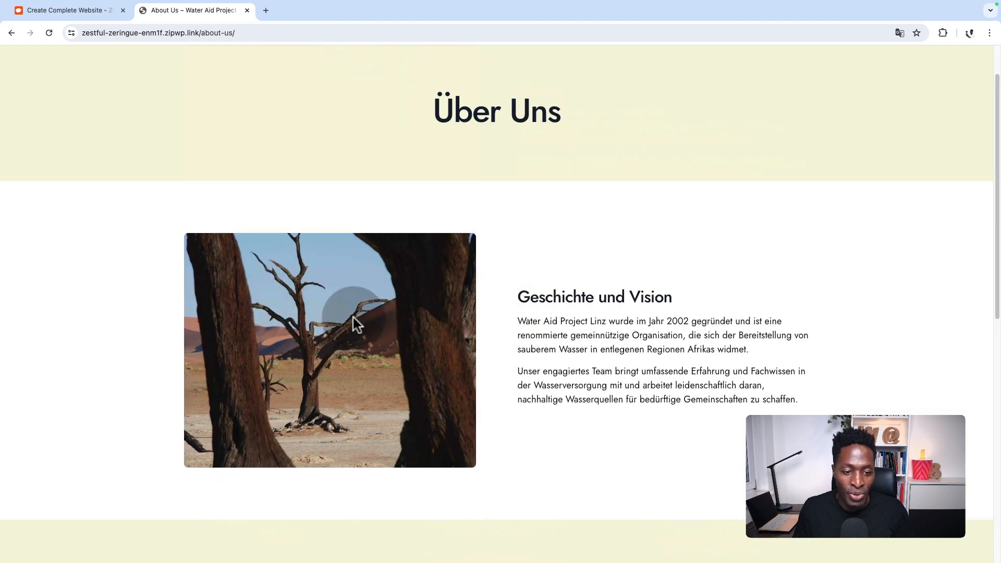
{"action": "scroll", "coordinate": [360, 365], "scroll_direction": "down", "scroll_amount": 3}
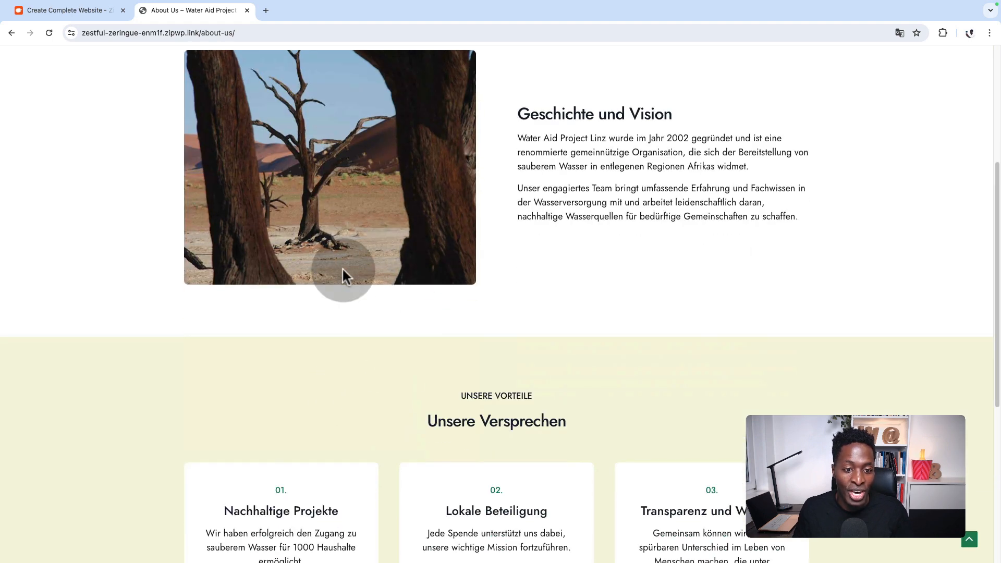
{"action": "scroll", "coordinate": [344, 271], "scroll_direction": "up", "scroll_amount": 2}
{"action": "scroll", "coordinate": [563, 328], "scroll_direction": "down", "scroll_amount": 6}
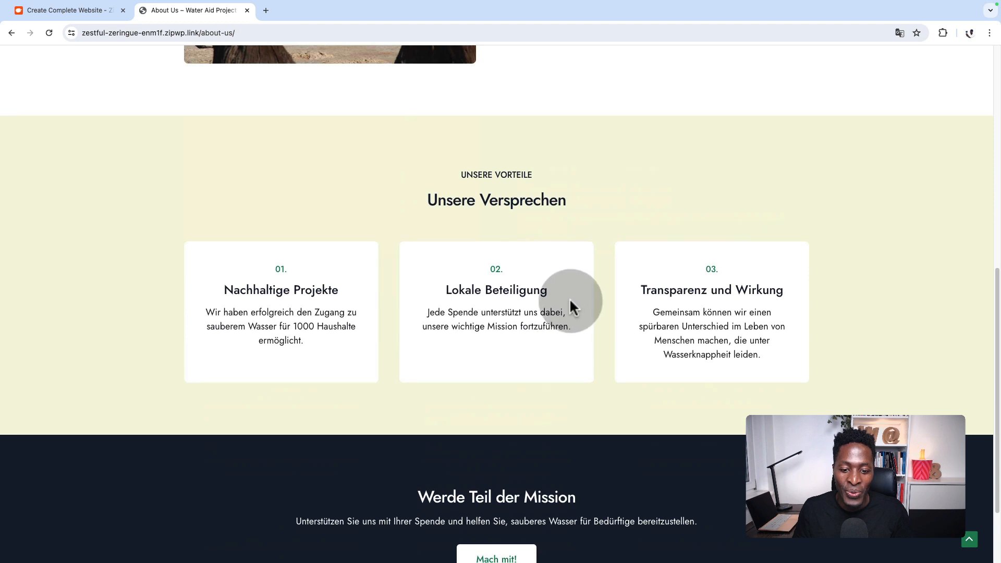
{"action": "scroll", "coordinate": [570, 296], "scroll_direction": "down", "scroll_amount": 2}
{"action": "scroll", "coordinate": [569, 293], "scroll_direction": "up", "scroll_amount": 10}
Step: Open the Angebote page and review the four offerings with their images and the closing donation appeal
{"action": "left_click", "coordinate": [617, 73]}
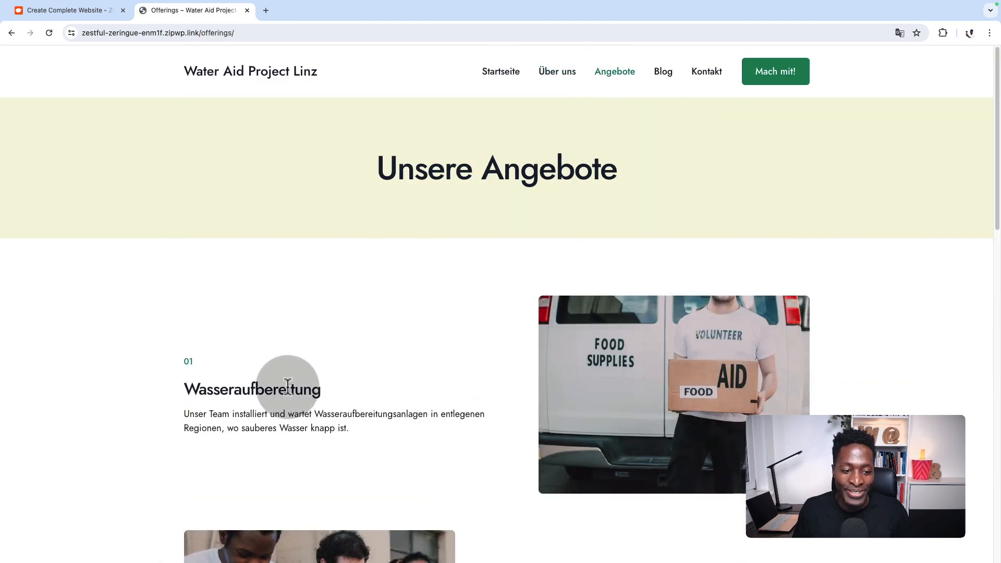
{"action": "scroll", "coordinate": [436, 368], "scroll_direction": "down", "scroll_amount": 6}
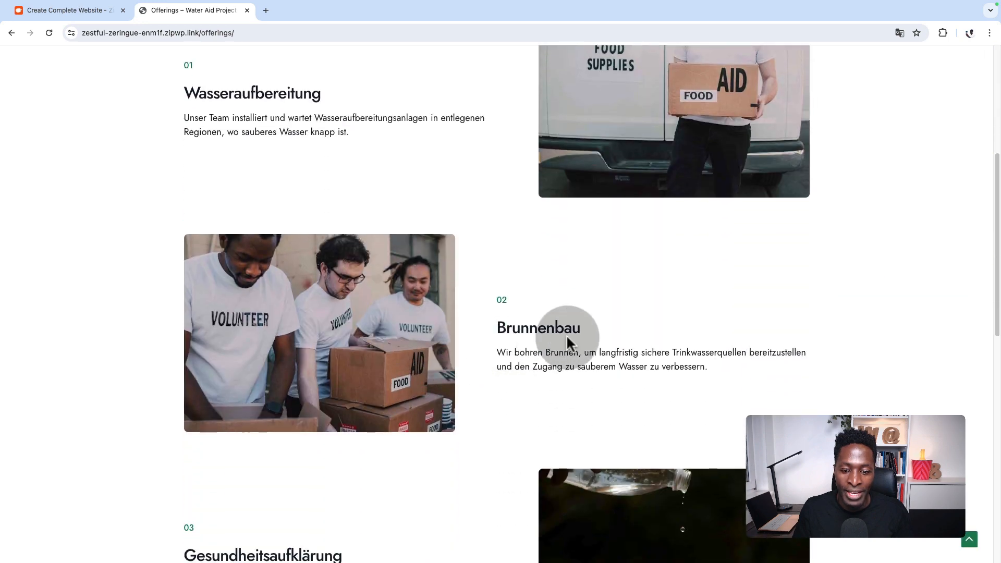
{"action": "scroll", "coordinate": [569, 331], "scroll_direction": "up", "scroll_amount": 6}
{"action": "scroll", "coordinate": [576, 328], "scroll_direction": "down", "scroll_amount": 11}
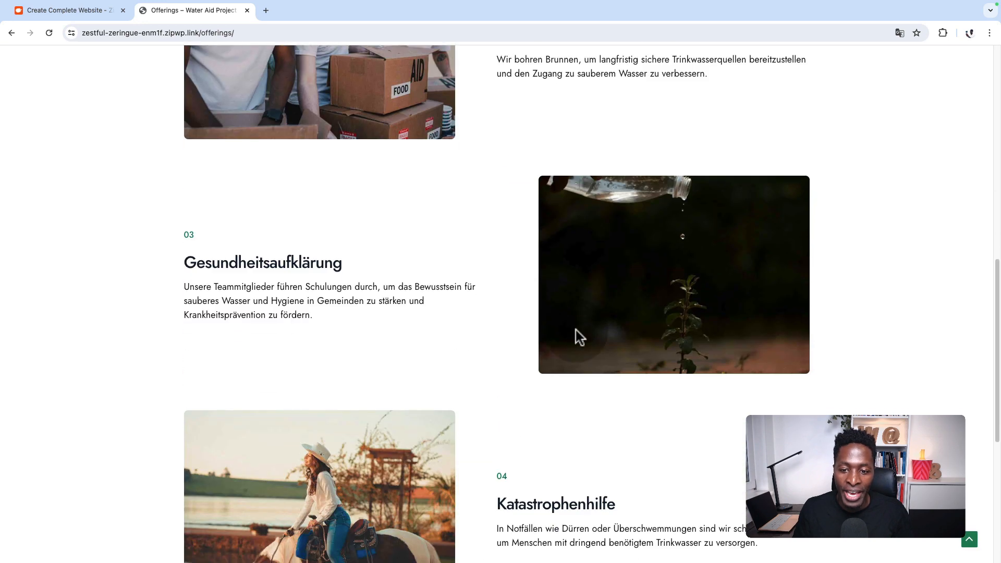
{"action": "scroll", "coordinate": [576, 330], "scroll_direction": "down", "scroll_amount": 3}
{"action": "scroll", "coordinate": [563, 256], "scroll_direction": "down", "scroll_amount": 3}
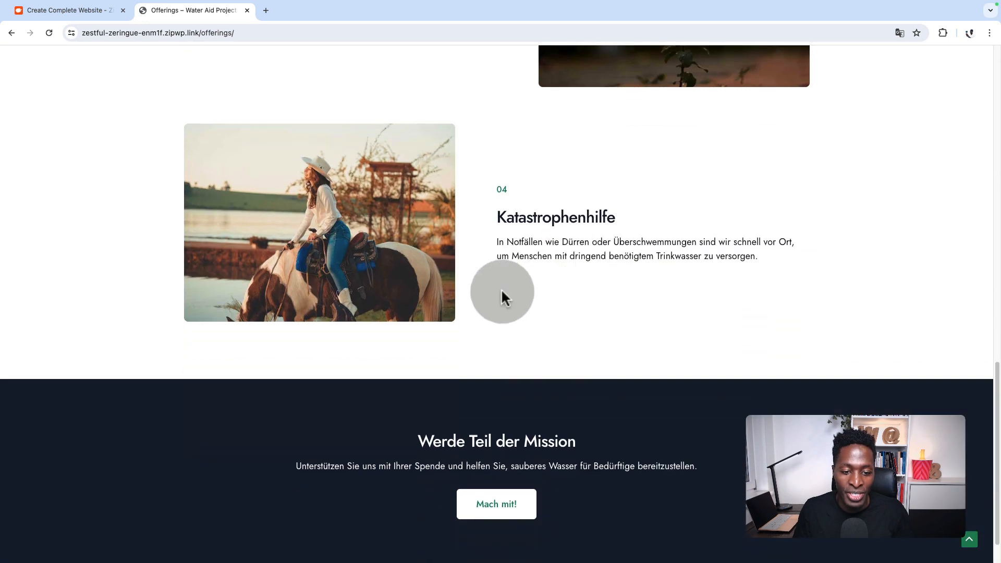
{"action": "scroll", "coordinate": [516, 313], "scroll_direction": "down", "scroll_amount": 1}
{"action": "scroll", "coordinate": [516, 313], "scroll_direction": "up", "scroll_amount": 15}
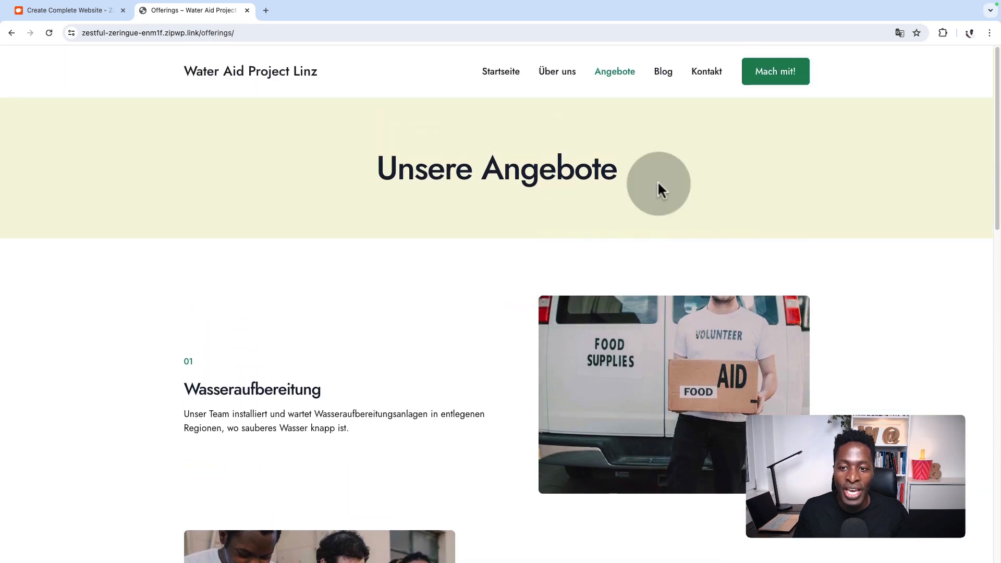
Step: Open the Blog page and read through the post illustrated with zebras, "Crafting Captivating Headlines"
{"action": "left_click", "coordinate": [668, 79]}
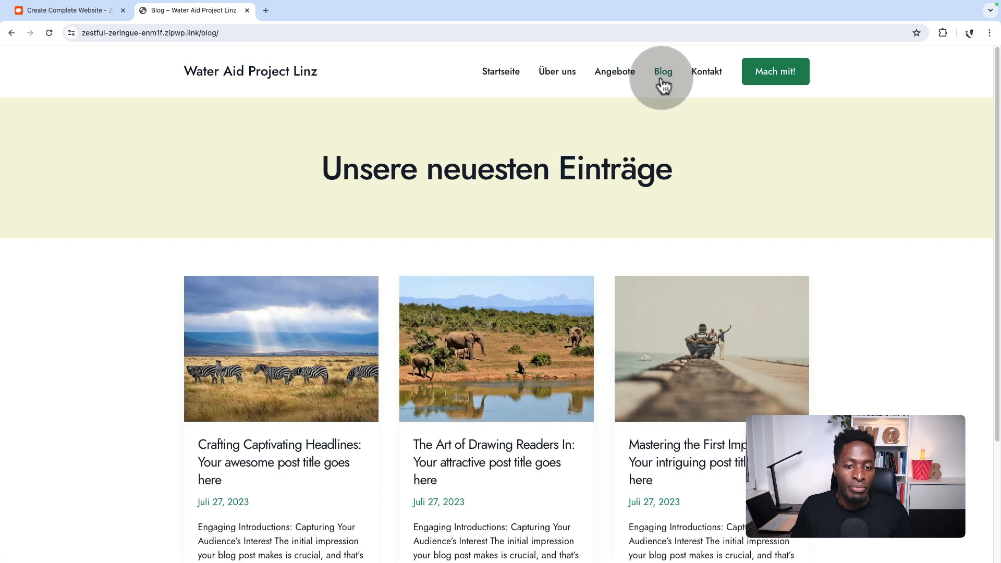
{"action": "scroll", "coordinate": [369, 353], "scroll_direction": "down", "scroll_amount": 3}
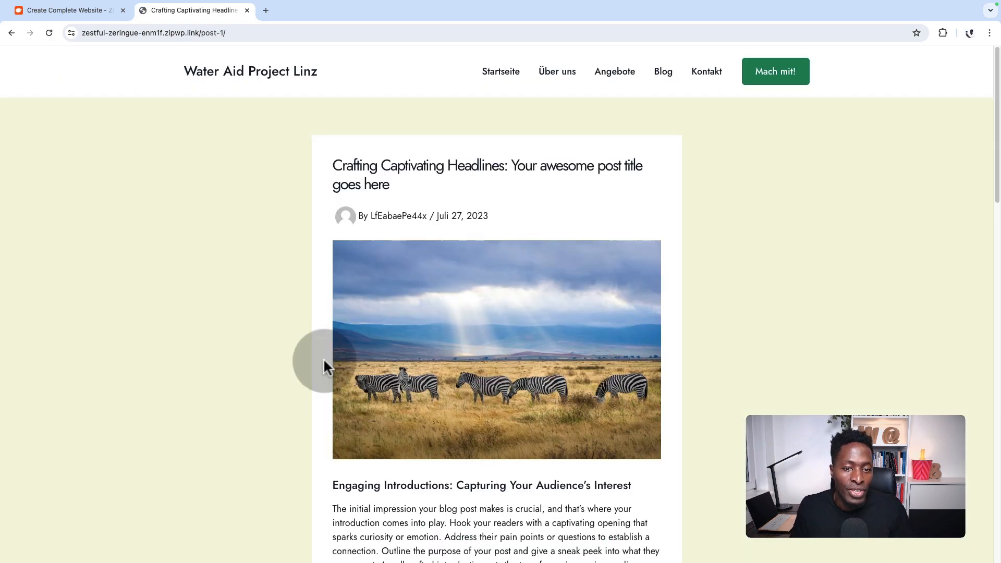
{"action": "scroll", "coordinate": [563, 357], "scroll_direction": "down", "scroll_amount": 15}
{"action": "scroll", "coordinate": [563, 357], "scroll_direction": "up", "scroll_amount": 15}
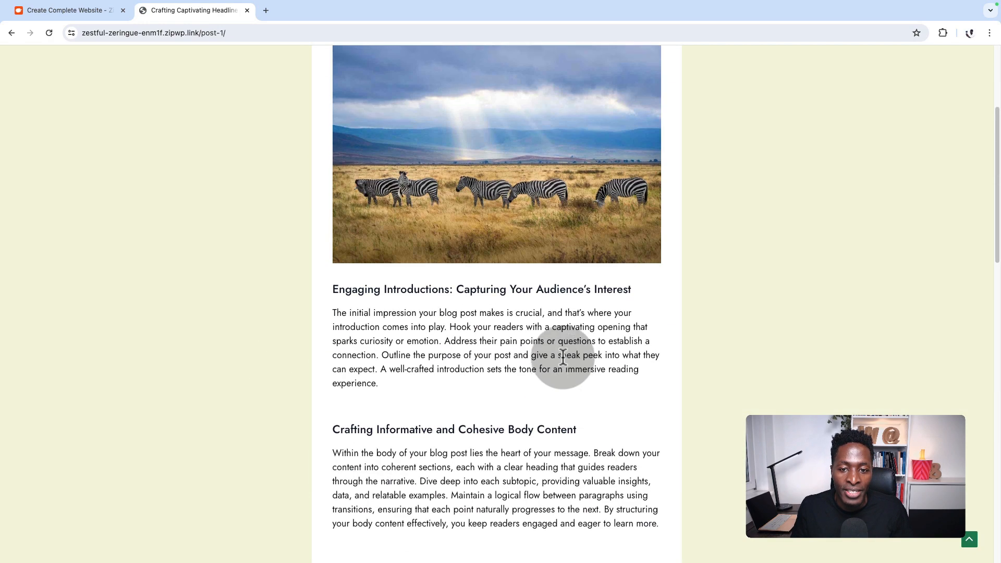
Step: Open the Kontakt page, dismiss the translation prompt, review the contact details, form and donation appeal, and close the site preview
{"action": "left_click", "coordinate": [707, 79]}
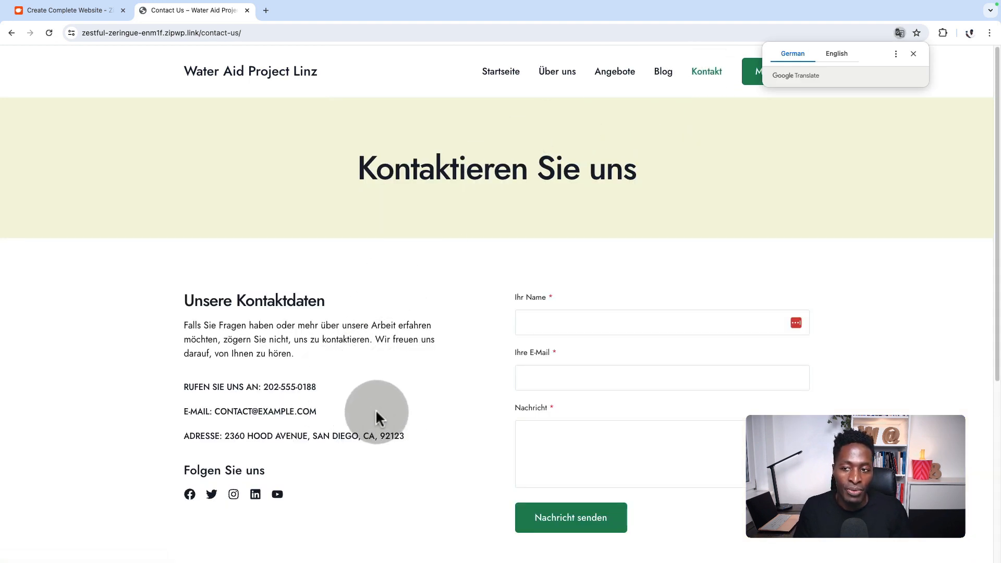
{"action": "left_click", "coordinate": [914, 54]}
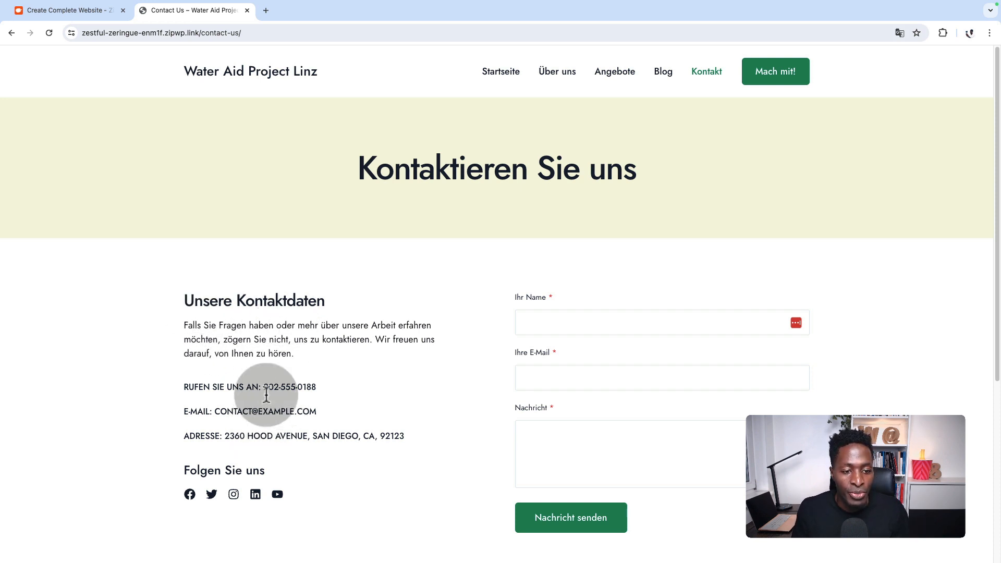
{"action": "scroll", "coordinate": [358, 424], "scroll_direction": "down", "scroll_amount": 3}
{"action": "scroll", "coordinate": [521, 396], "scroll_direction": "down", "scroll_amount": 2}
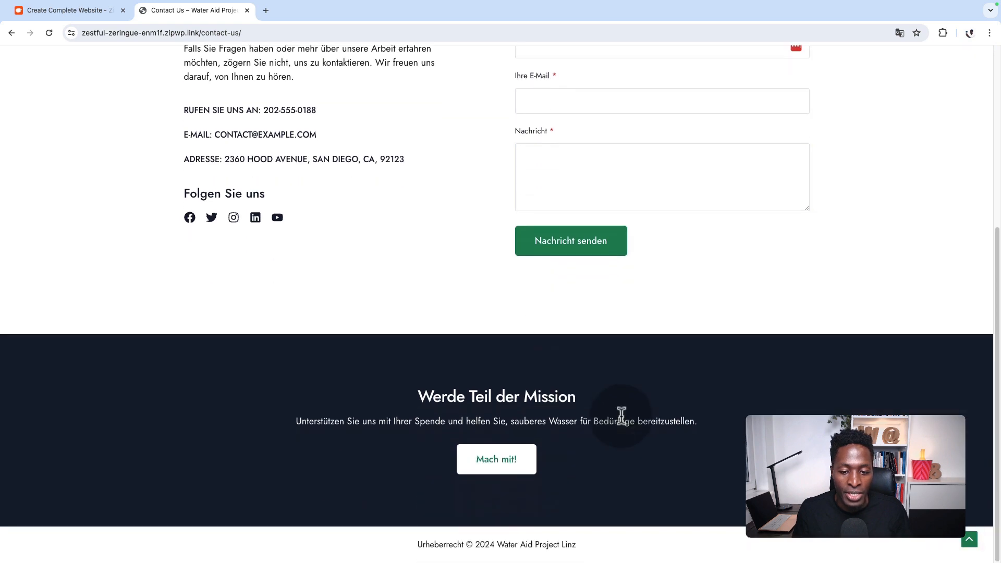
{"action": "left_click", "coordinate": [247, 10]}
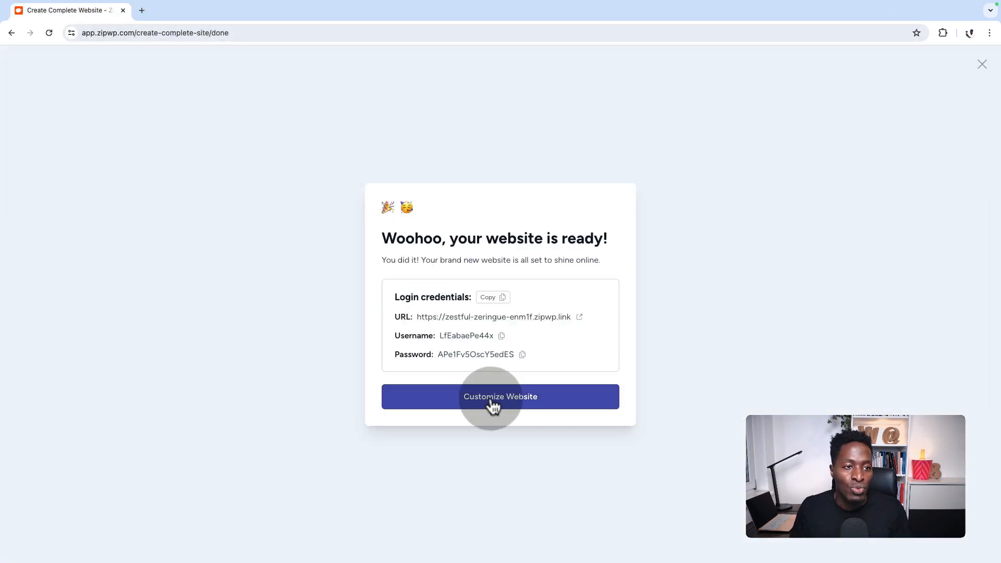
Step: Open the generated website's customizer and apply the orange color palette after comparing it with the blue and red ones
{"action": "left_click", "coordinate": [491, 402]}
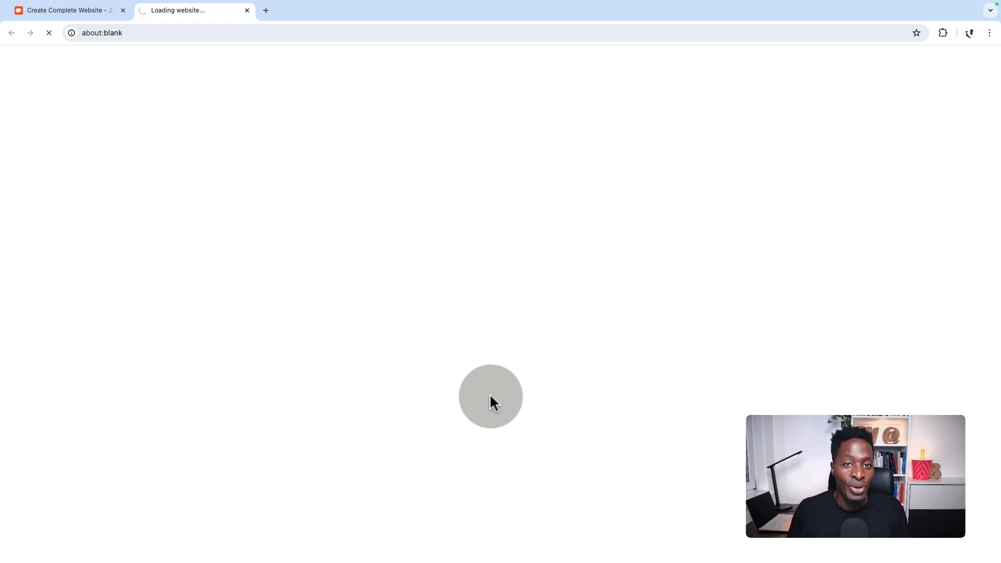
{"action": "scroll", "coordinate": [112, 269], "scroll_direction": "down", "scroll_amount": 1}
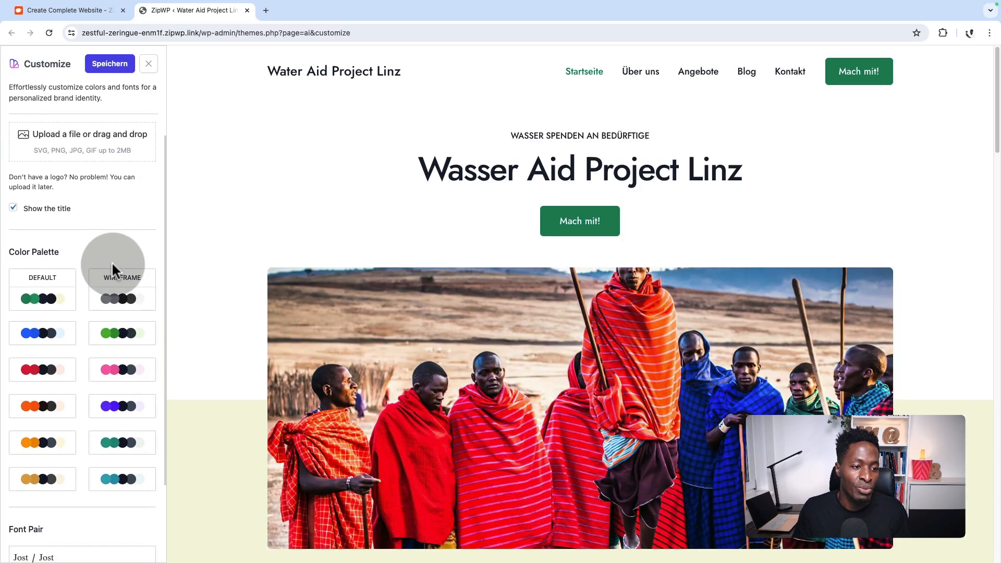
{"action": "scroll", "coordinate": [78, 157], "scroll_direction": "up", "scroll_amount": 1}
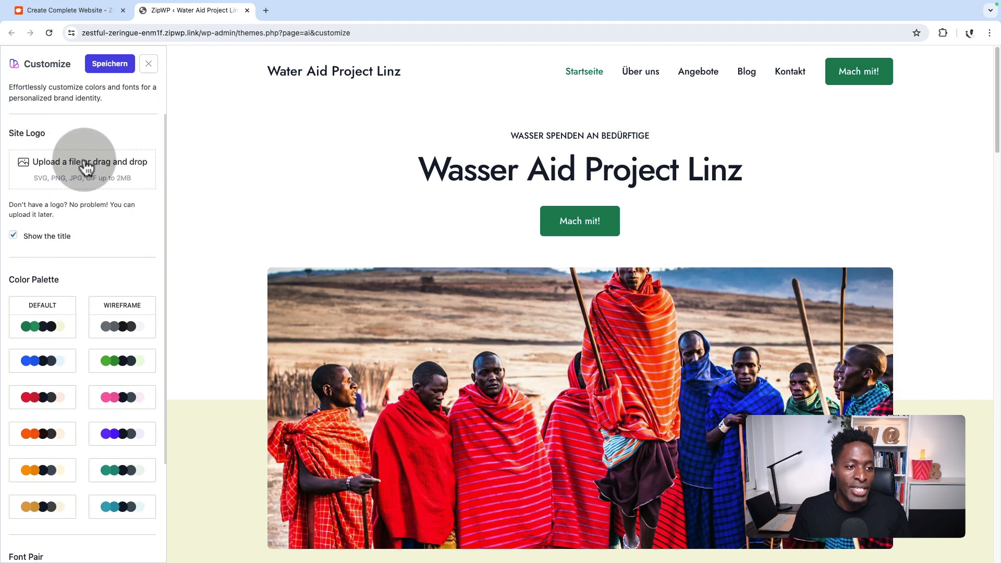
{"action": "scroll", "coordinate": [104, 261], "scroll_direction": "down", "scroll_amount": 4}
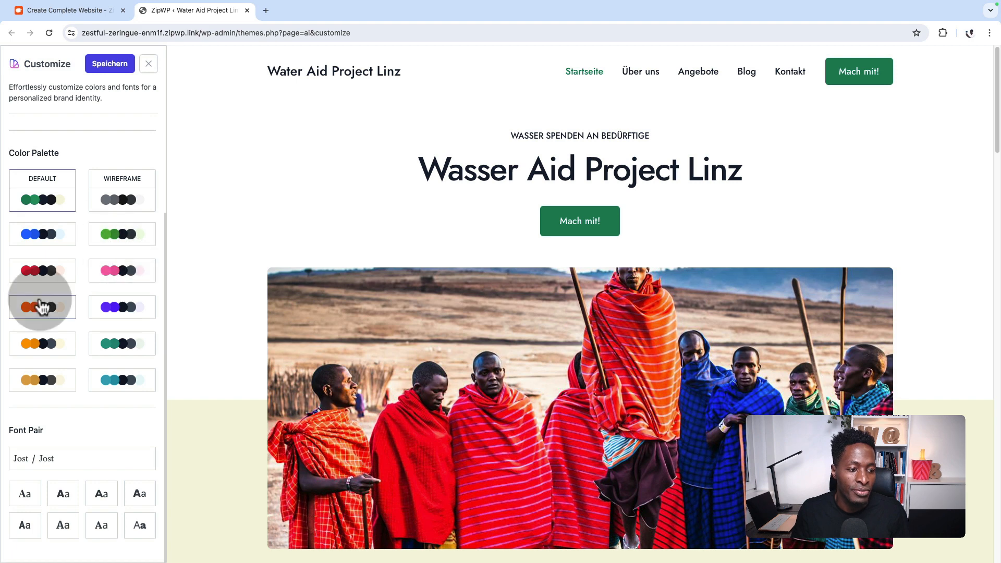
{"action": "left_click", "coordinate": [43, 307]}
{"action": "left_click", "coordinate": [45, 235]}
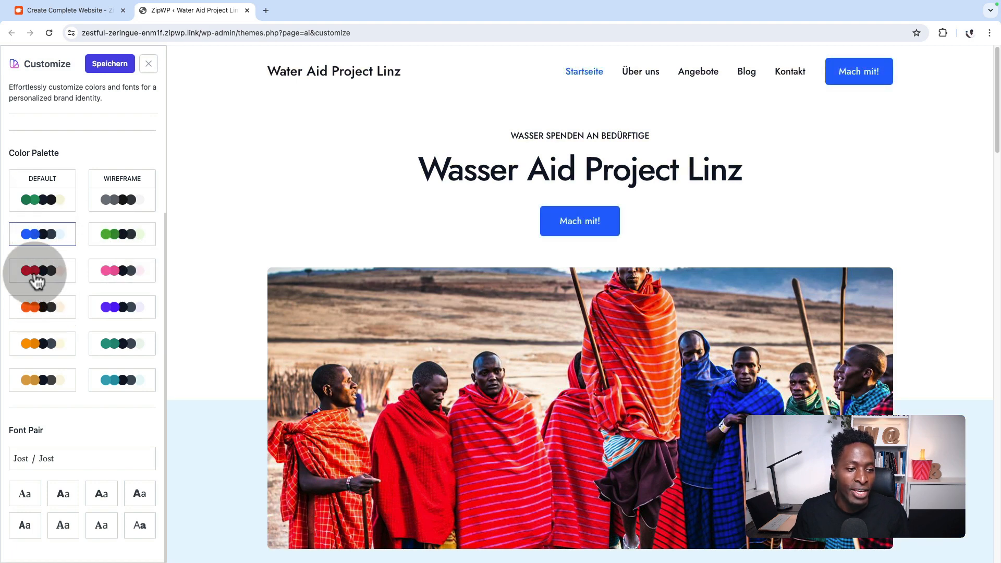
{"action": "left_click", "coordinate": [35, 274]}
{"action": "left_click", "coordinate": [33, 306]}
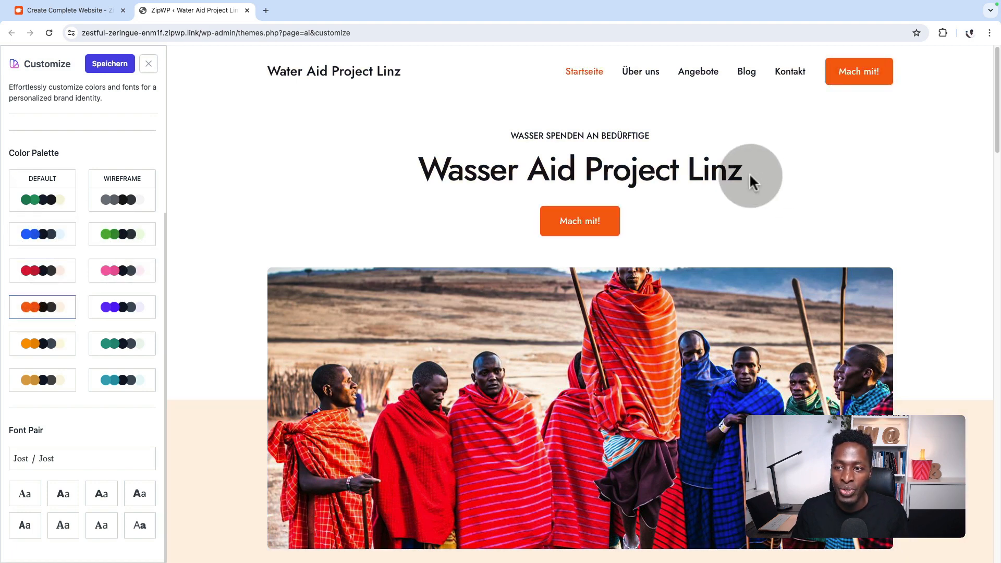
Step: Compare several font pairs in the site preview, apply the third pair of the first row, and save the customizations
{"action": "left_click", "coordinate": [104, 500]}
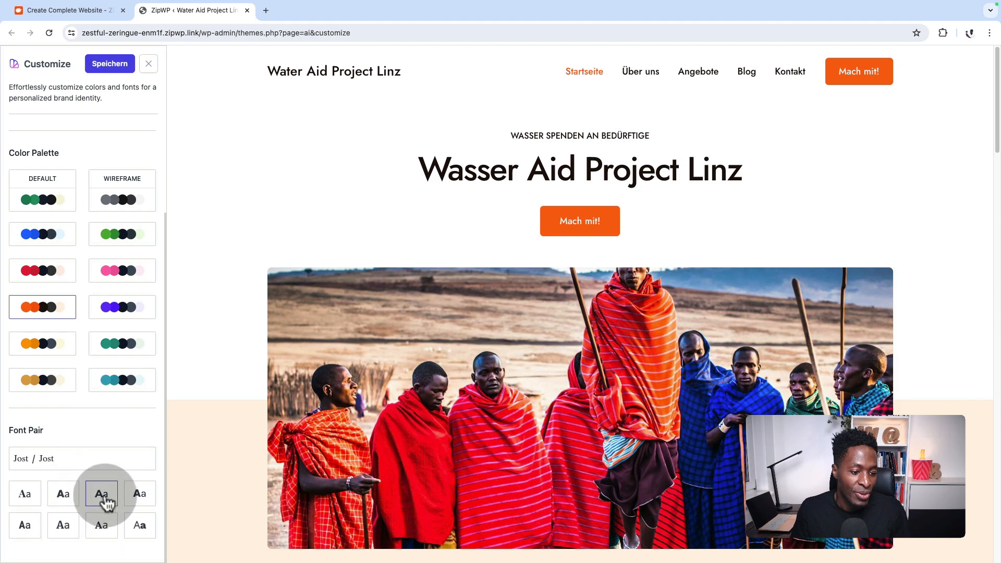
{"action": "left_click", "coordinate": [67, 498]}
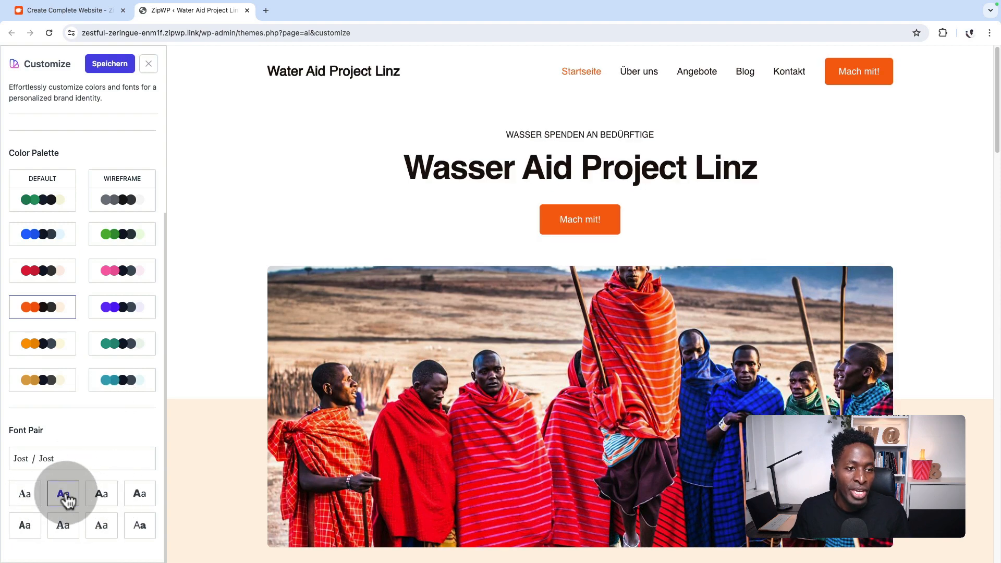
{"action": "left_click", "coordinate": [139, 525]}
{"action": "scroll", "coordinate": [470, 386], "scroll_direction": "down", "scroll_amount": 5}
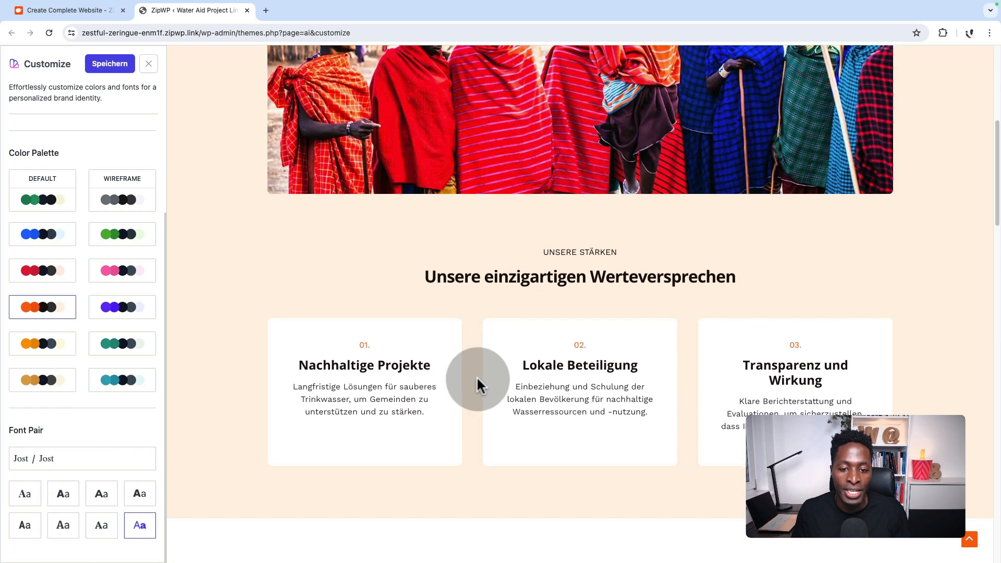
{"action": "left_click", "coordinate": [67, 524]}
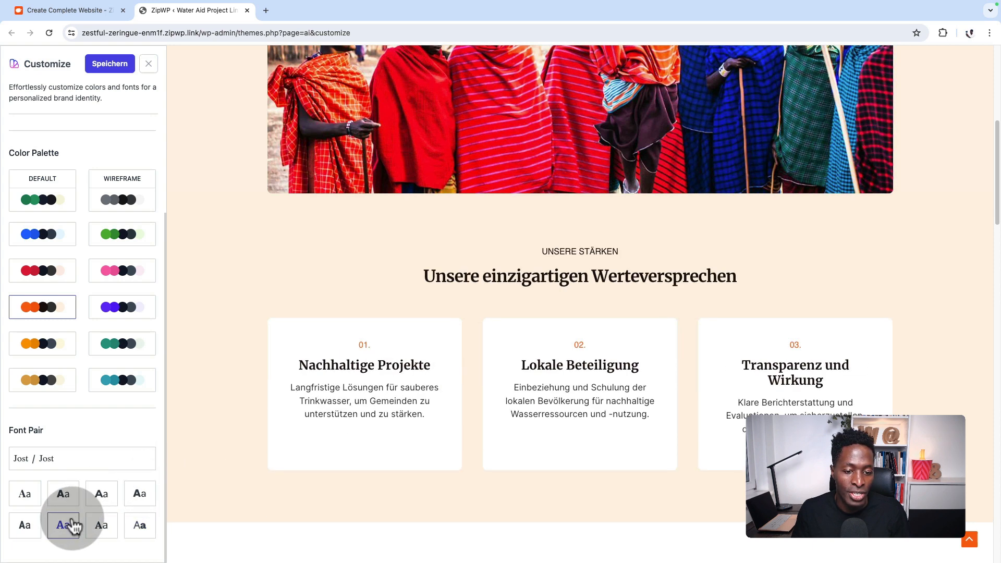
{"action": "left_click", "coordinate": [107, 498]}
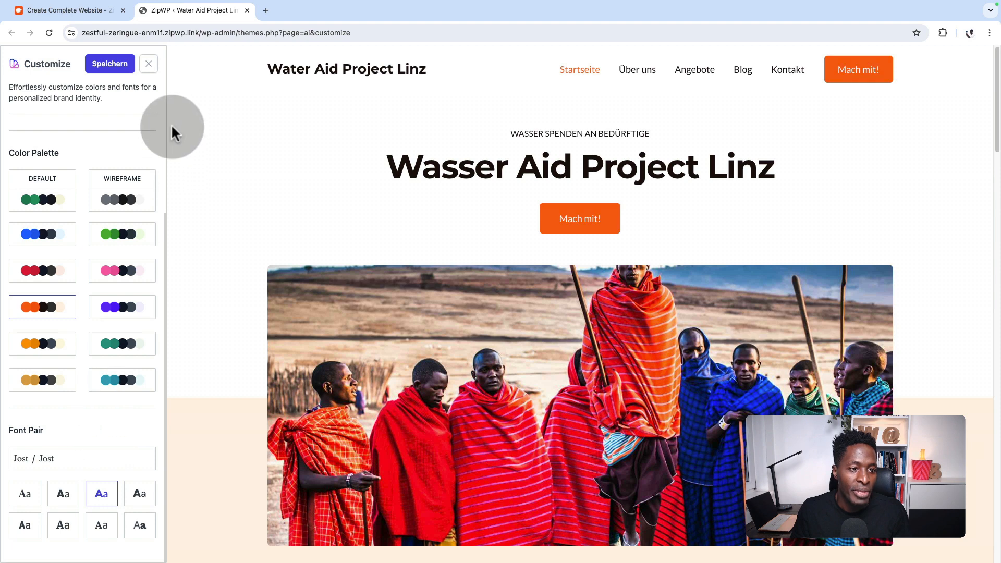
{"action": "left_click", "coordinate": [110, 65]}
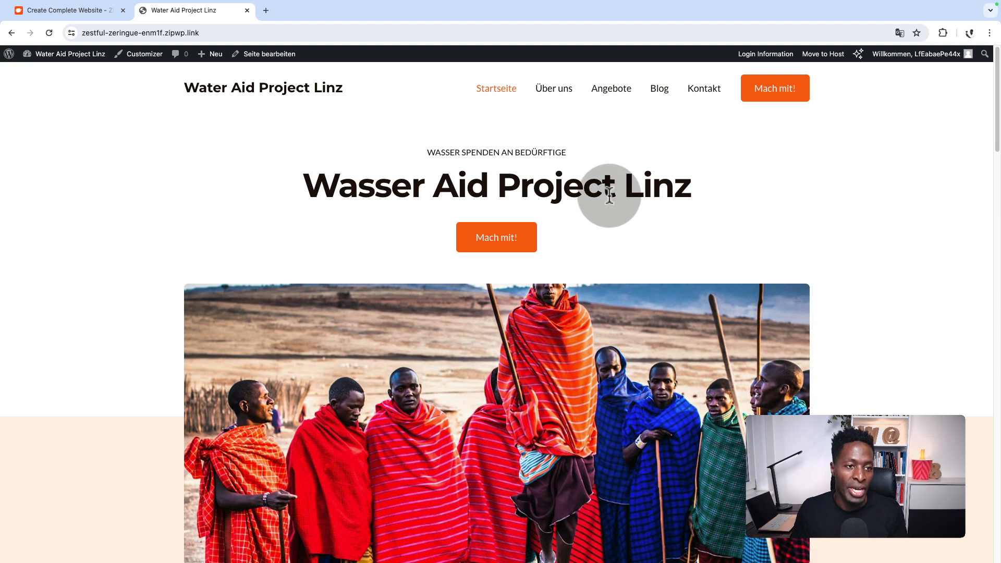
Step: Open the site's WordPress dashboard and look over the Seiten, Medien, Spectra and SureCart entries of the admin navigation
{"action": "mouse_move", "coordinate": [65, 55]}
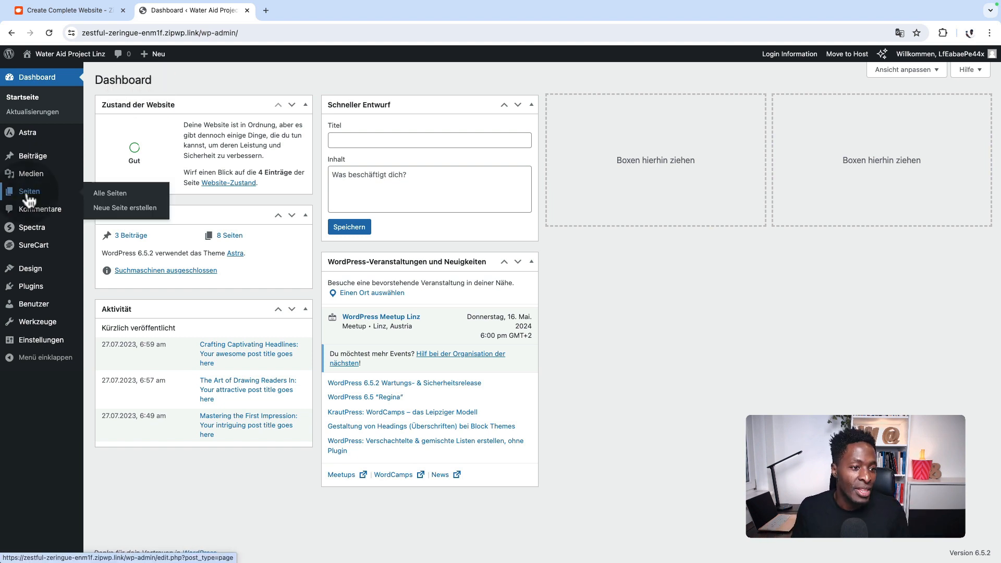
{"action": "mouse_move", "coordinate": [32, 178]}
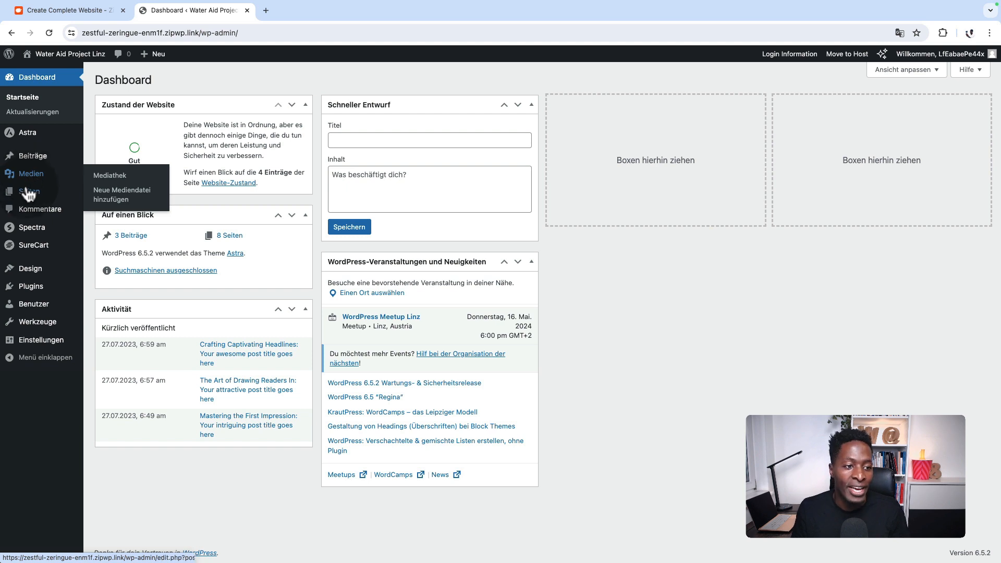
{"action": "mouse_move", "coordinate": [34, 199]}
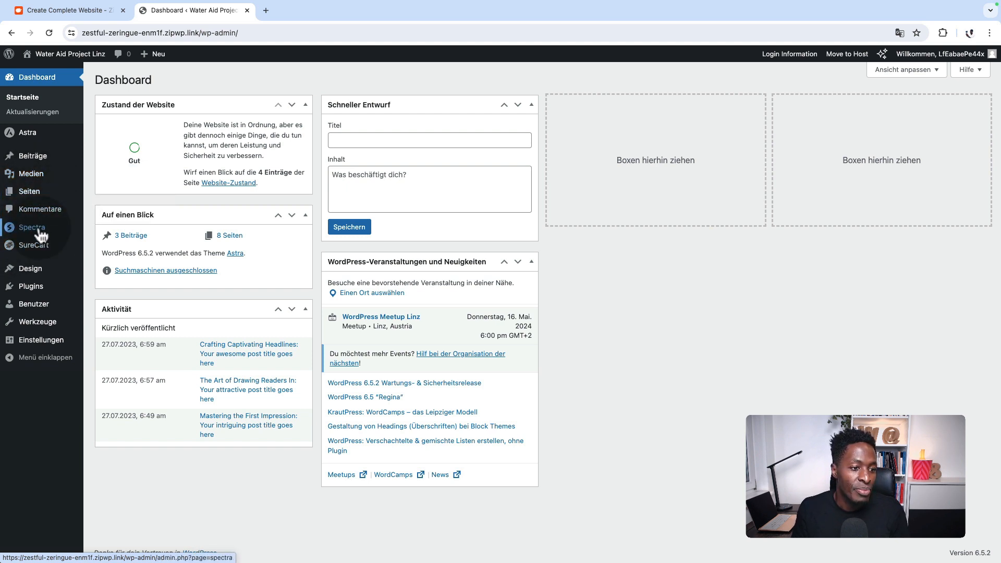
{"action": "mouse_move", "coordinate": [31, 231]}
{"action": "mouse_move", "coordinate": [34, 248]}
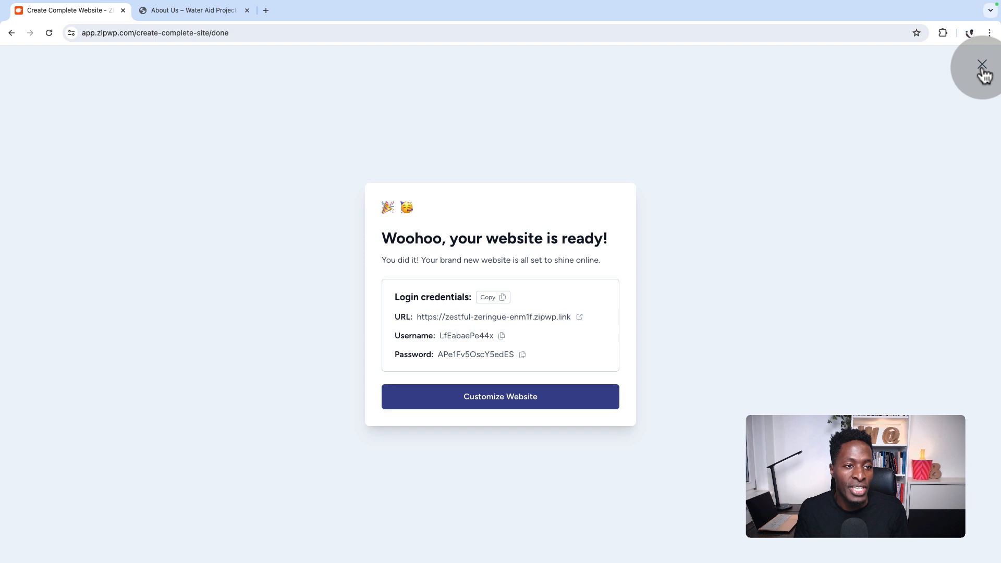
Step: Return to ZipWP, close the website-ready screen and open the list of all sites
{"action": "left_click", "coordinate": [982, 64]}
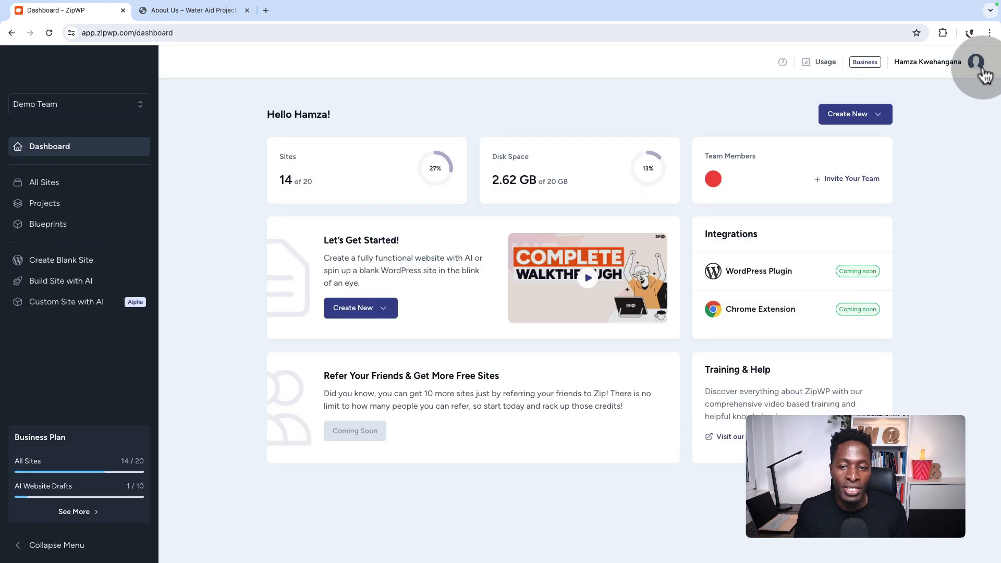
{"action": "left_click", "coordinate": [52, 185]}
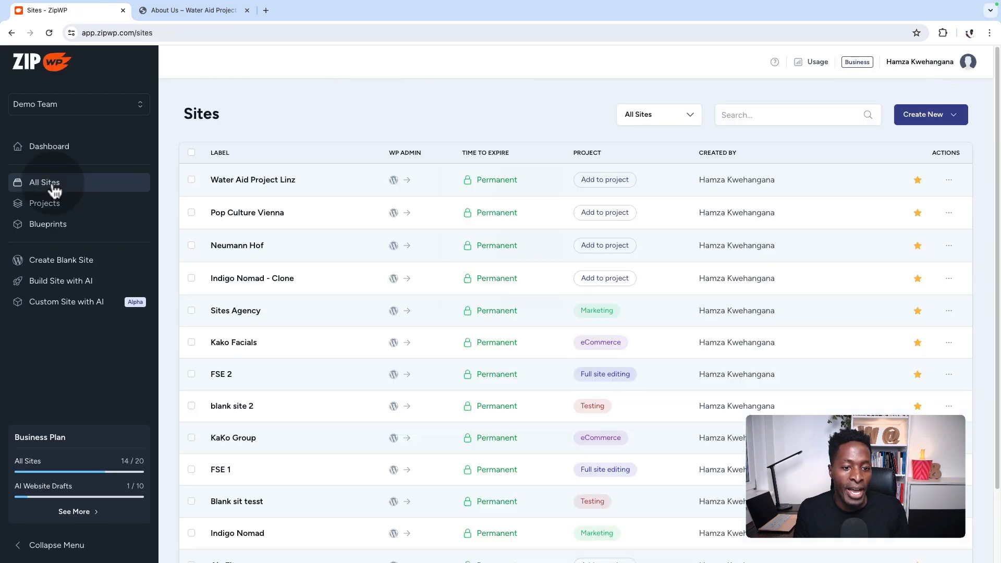